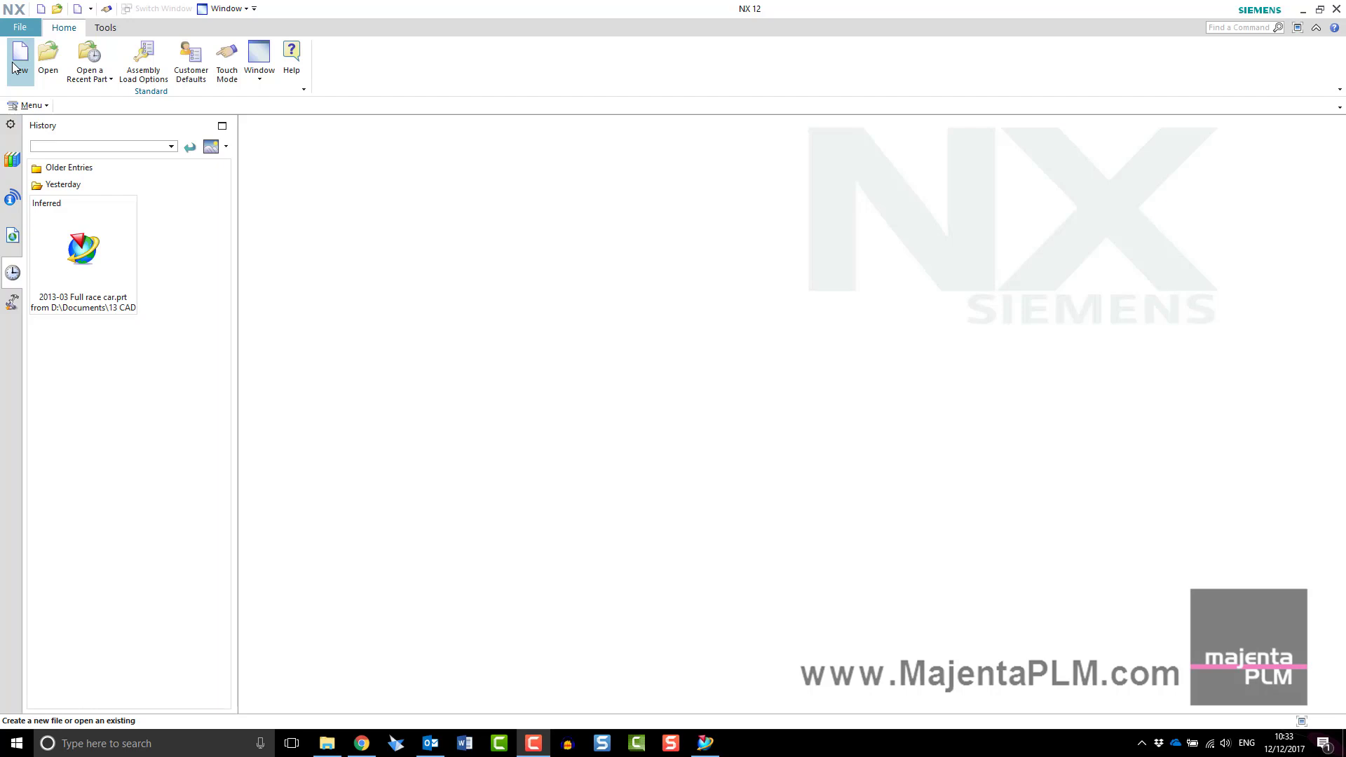
# - Create a new millimetre part named model1.prt from the Model template
pyautogui.click(14, 68)
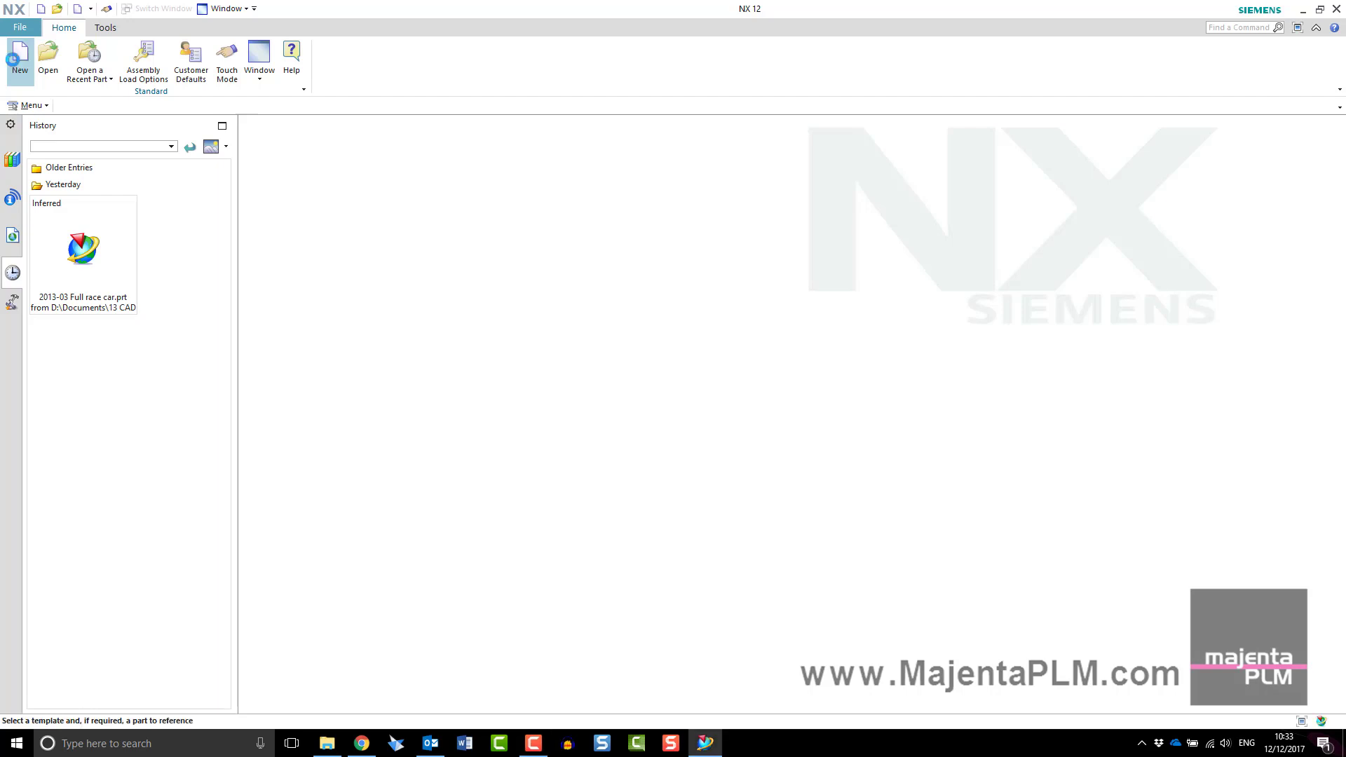
pyautogui.click(354, 317)
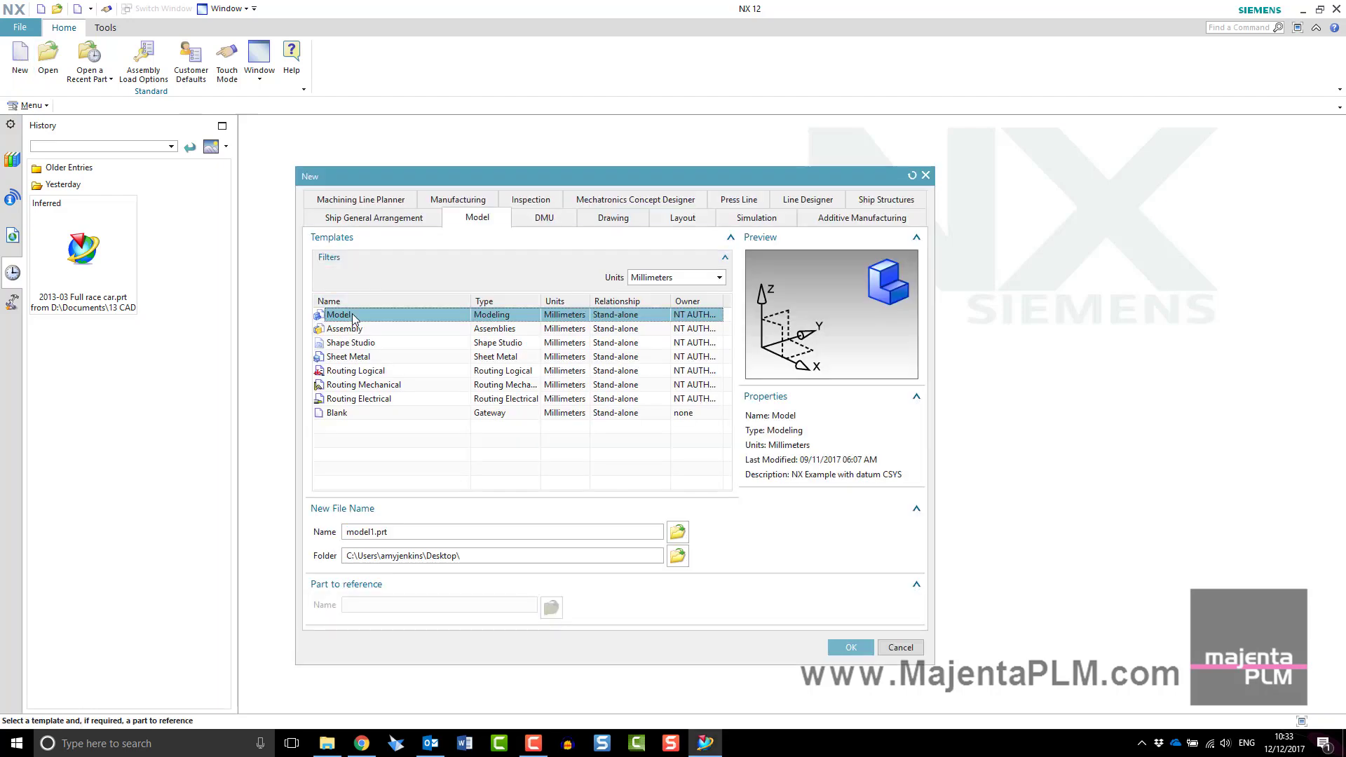
pyautogui.click(403, 533)
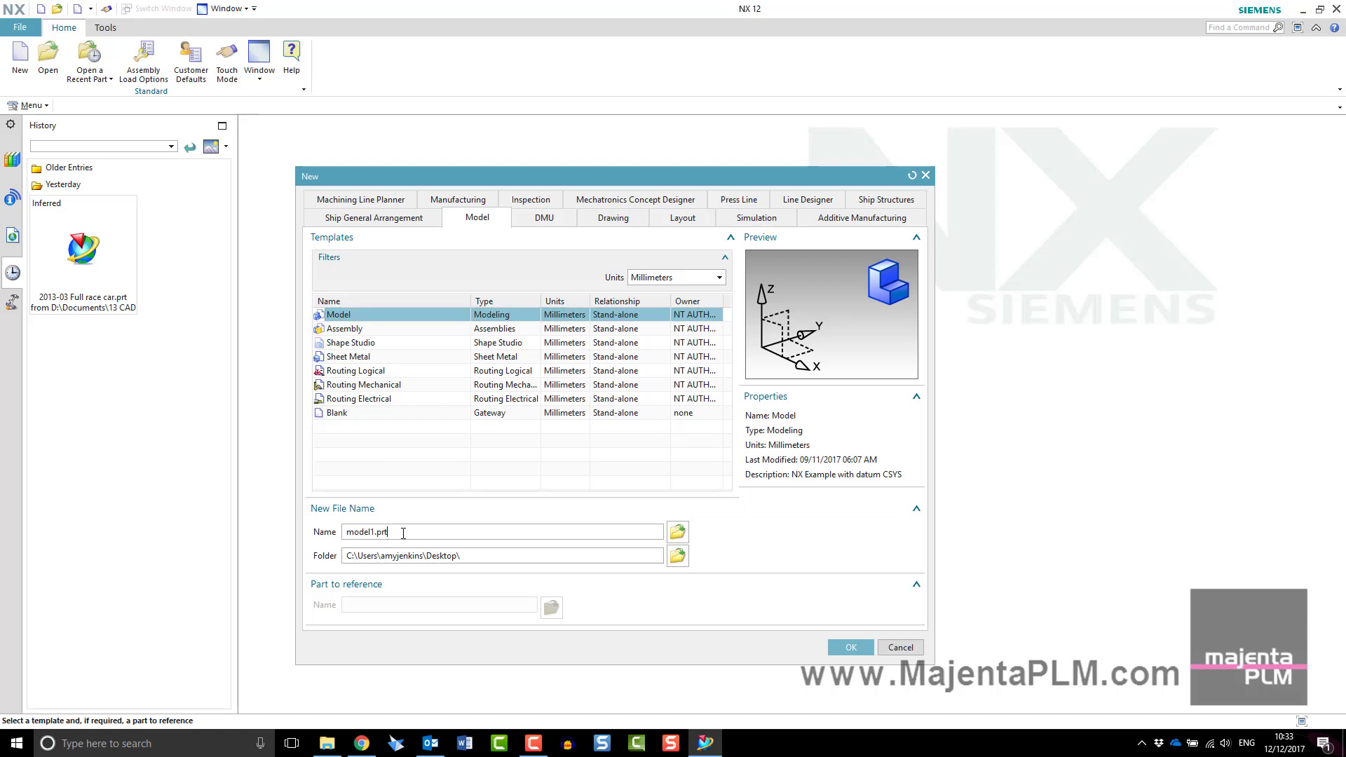
pyautogui.click(850, 647)
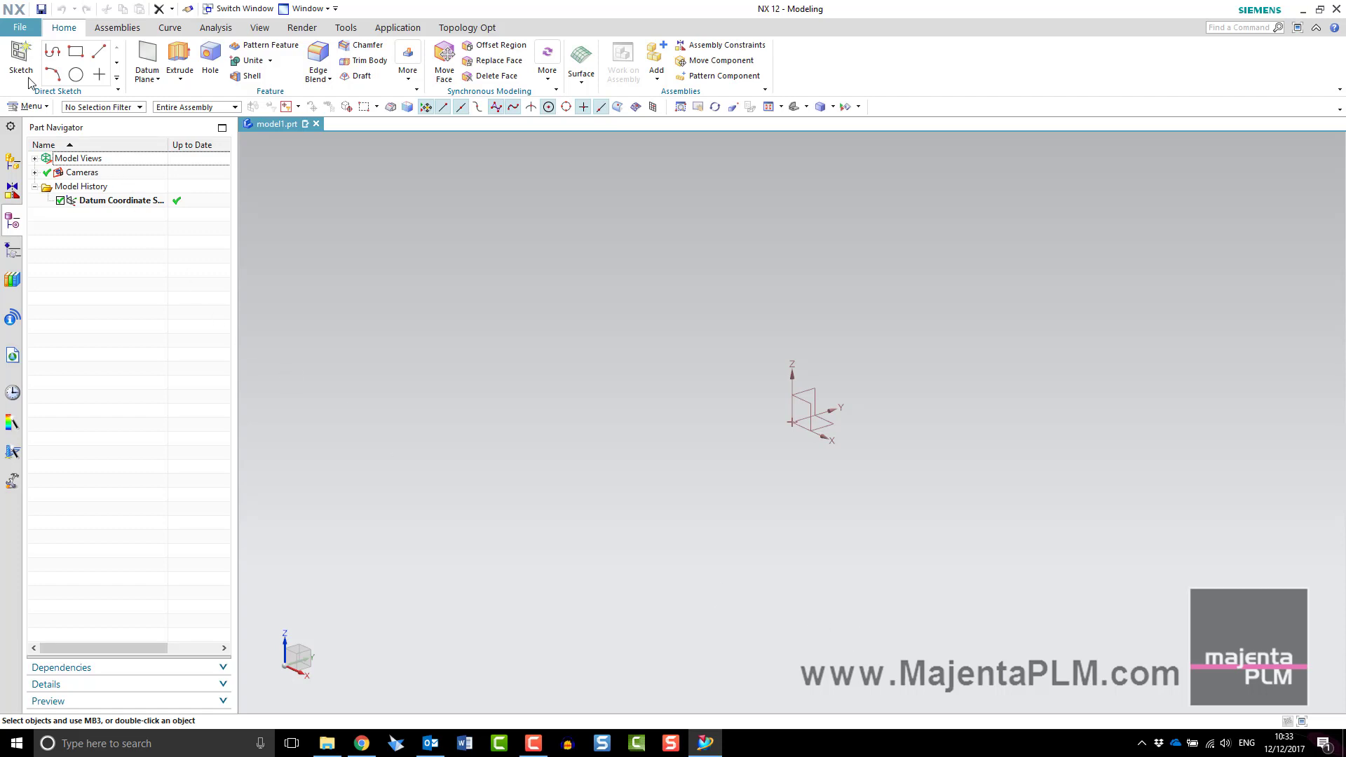
# - Place a new sketch on the XZ datum plane and square the view to it
pyautogui.click(20, 56)
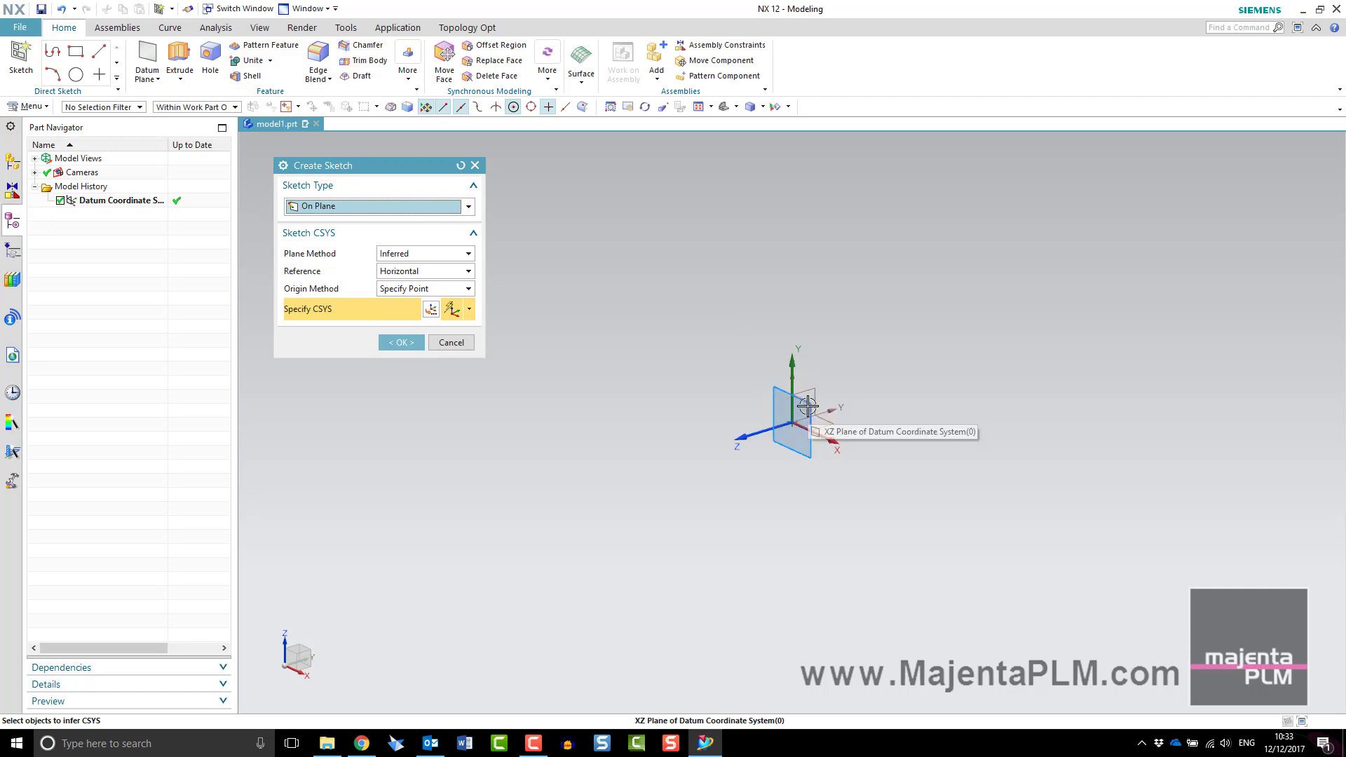
pyautogui.click(808, 406)
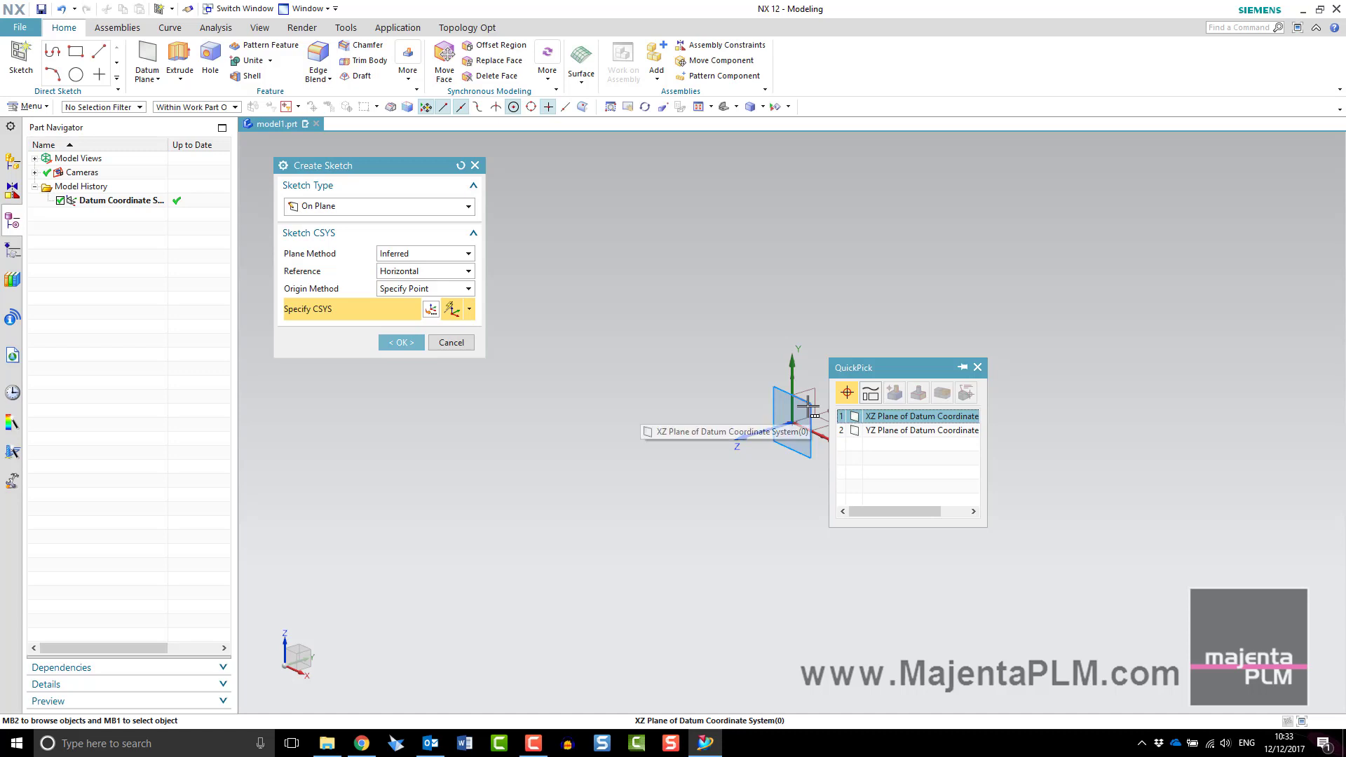
pyautogui.click(877, 416)
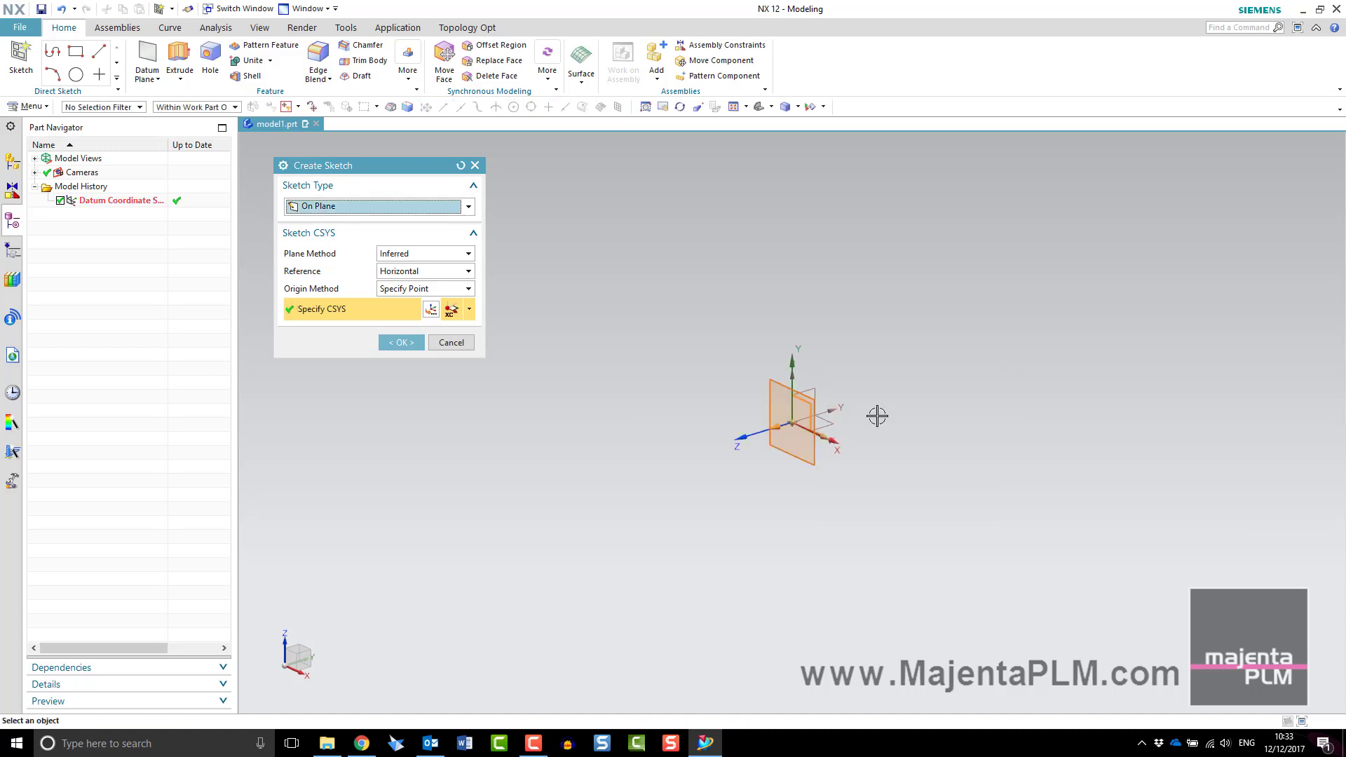
pyautogui.press('F8')
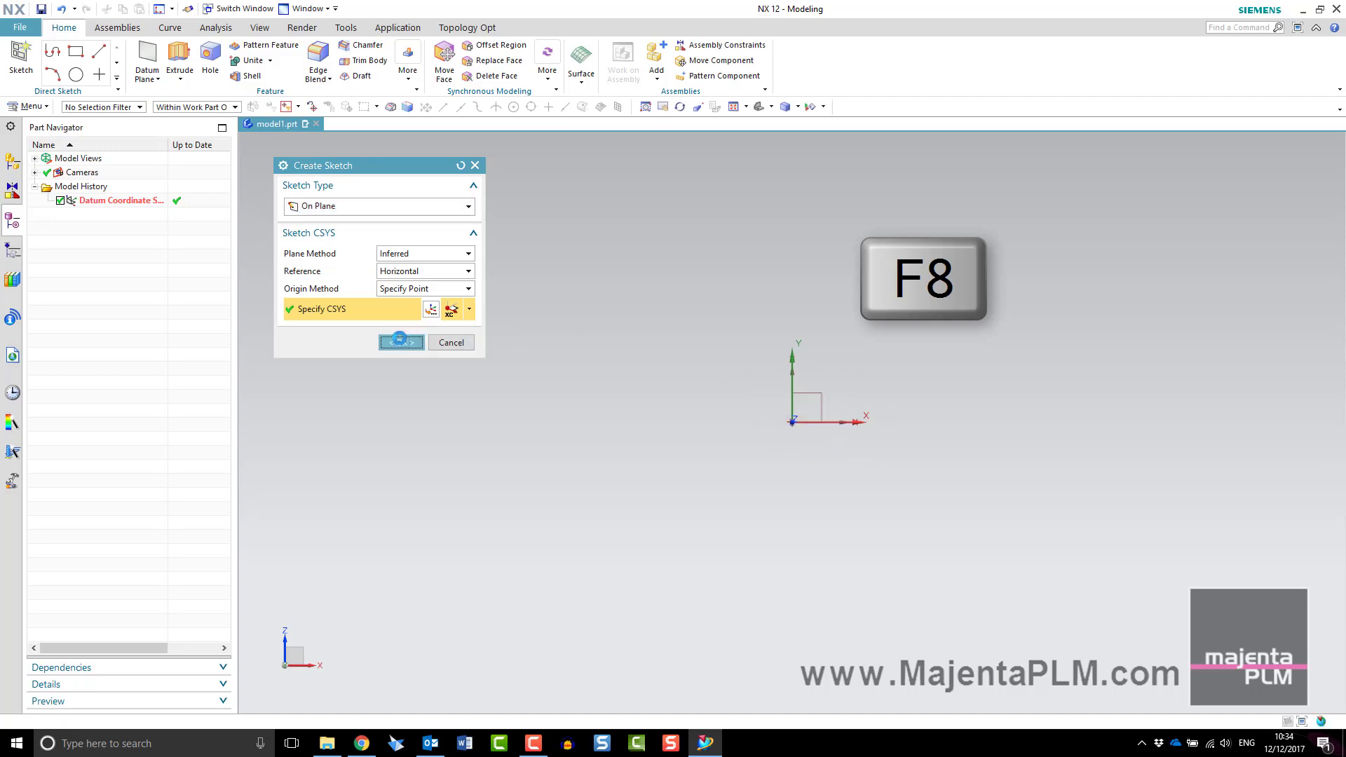
# - Draw a closed five-line profile from the origin: left, top, sloped, right and bottom edges
pyautogui.click(401, 342)
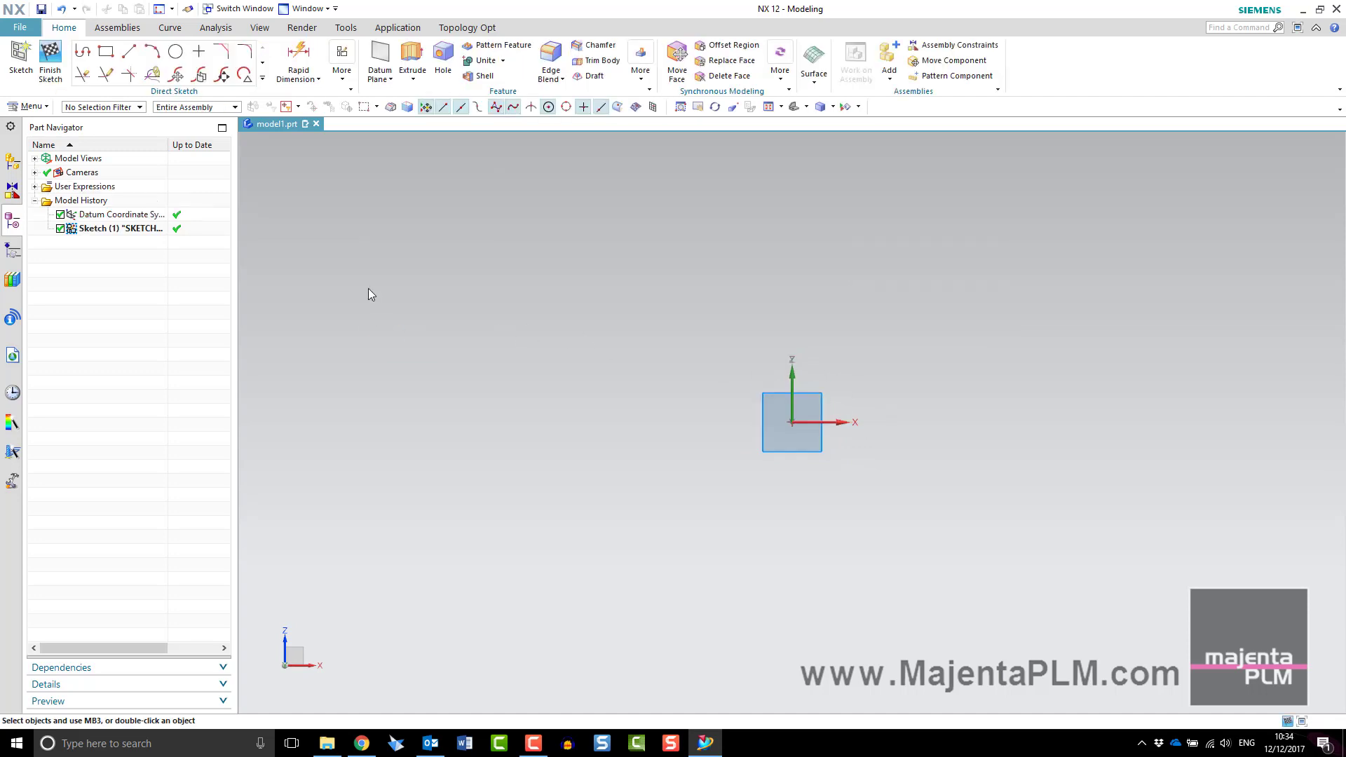
pyautogui.click(82, 50)
pyautogui.click(792, 422)
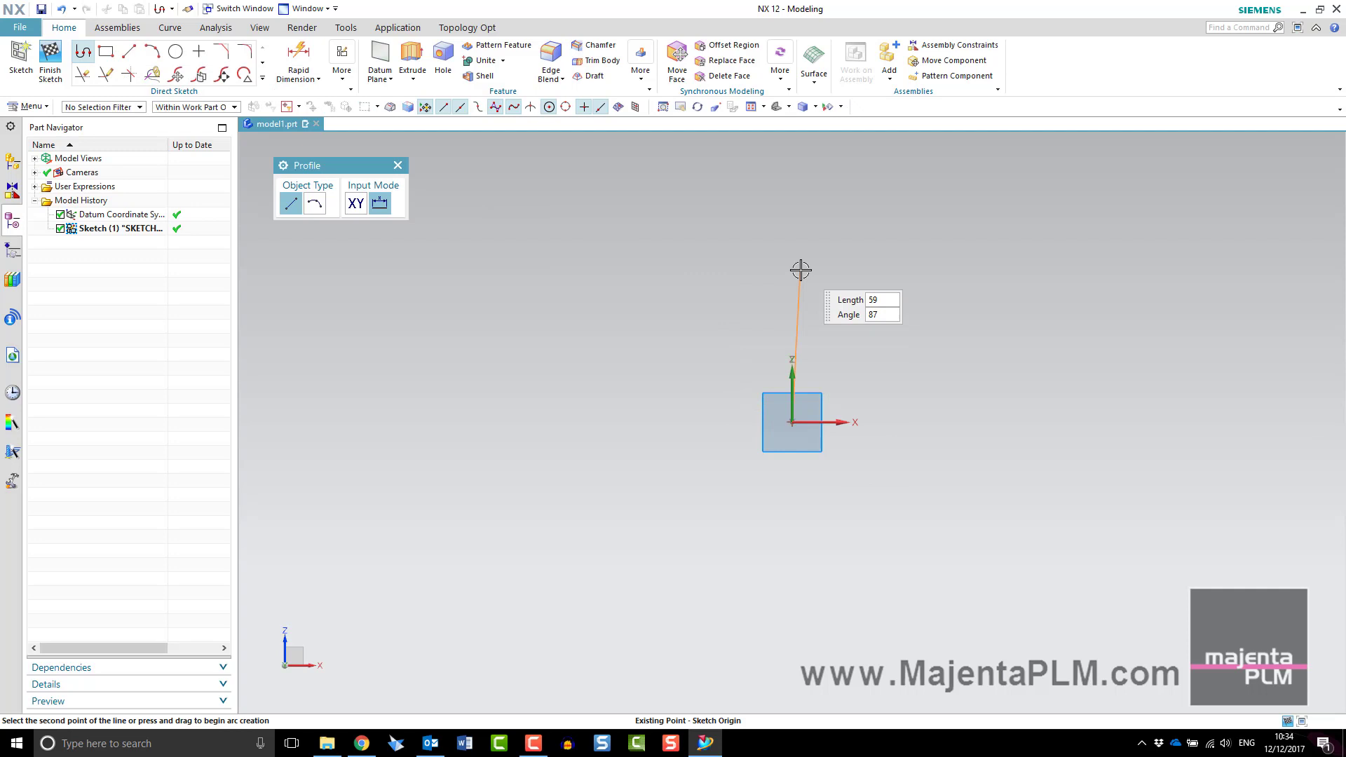
pyautogui.click(792, 255)
pyautogui.click(866, 255)
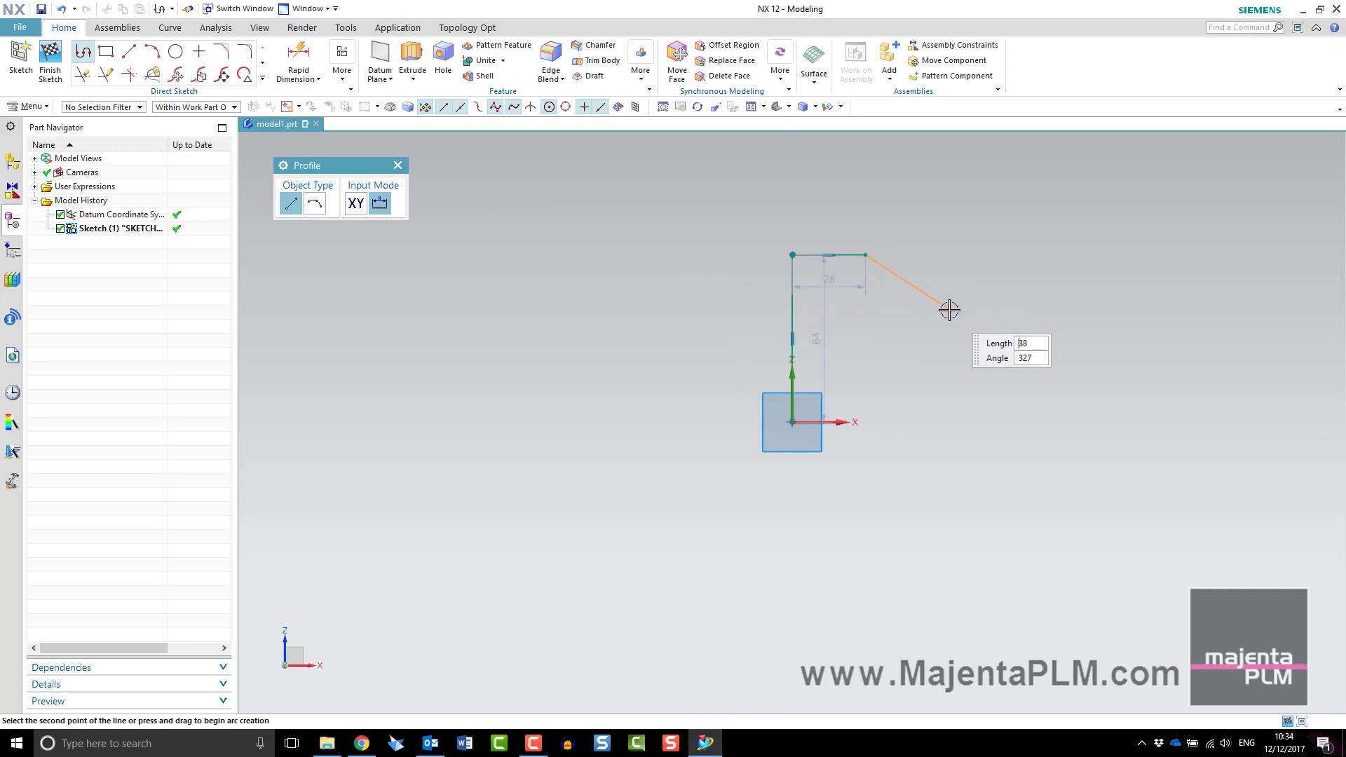
pyautogui.click(949, 309)
pyautogui.click(948, 422)
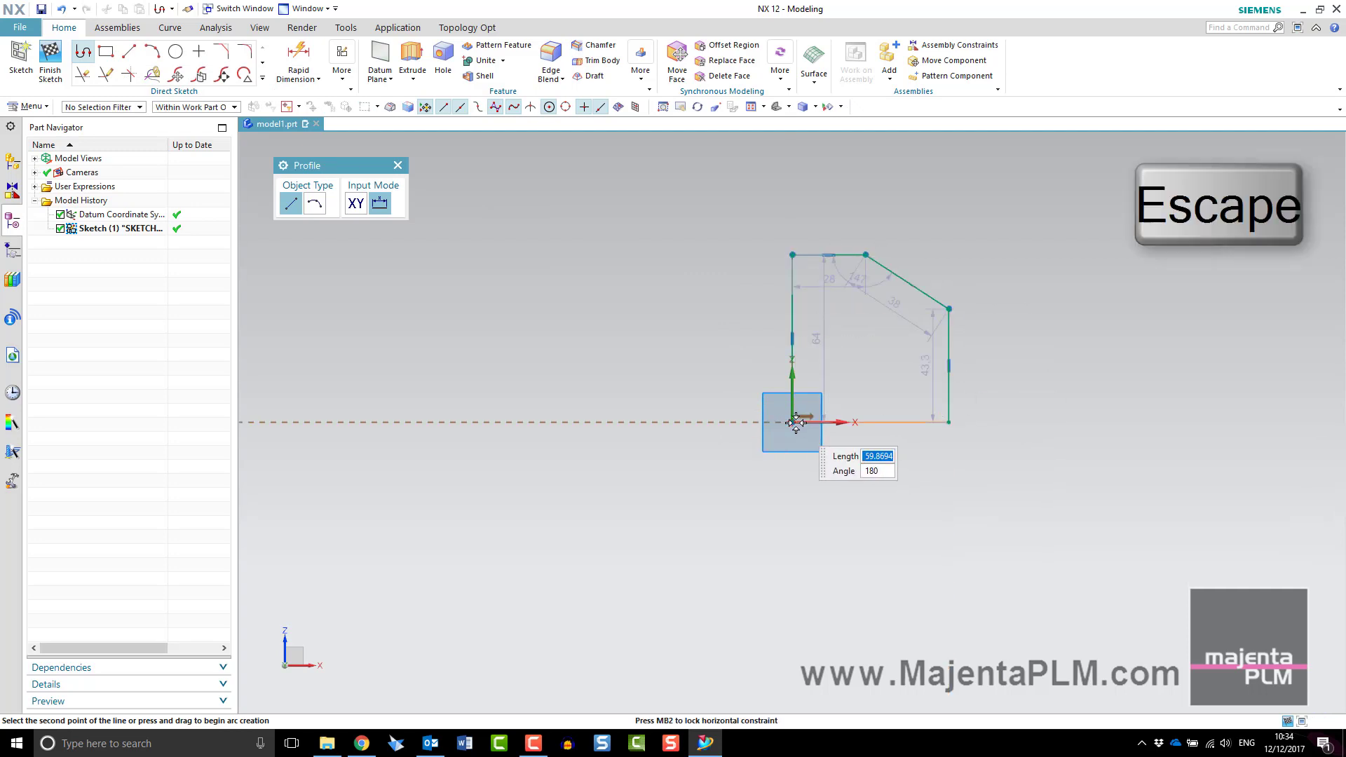
pyautogui.click(792, 422)
pyautogui.press('Escape')
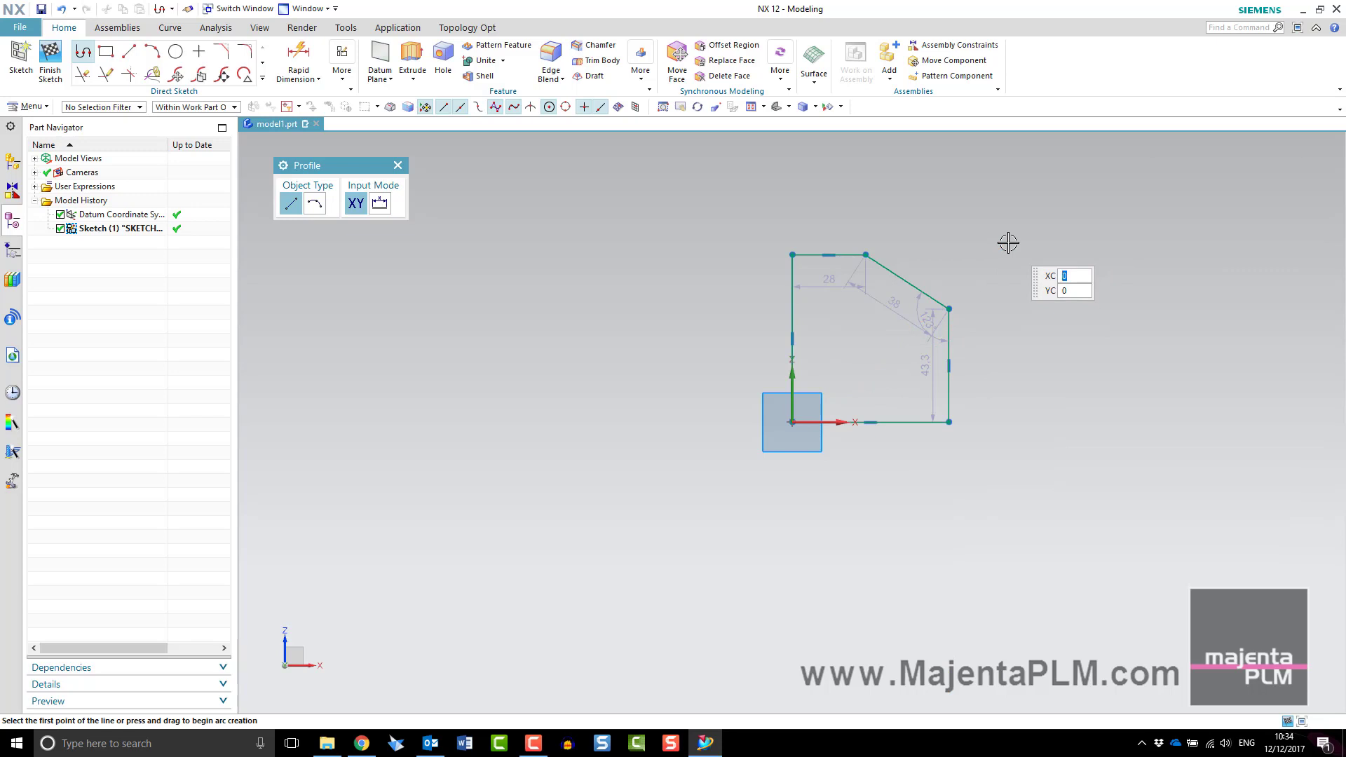
pyautogui.press('Escape')
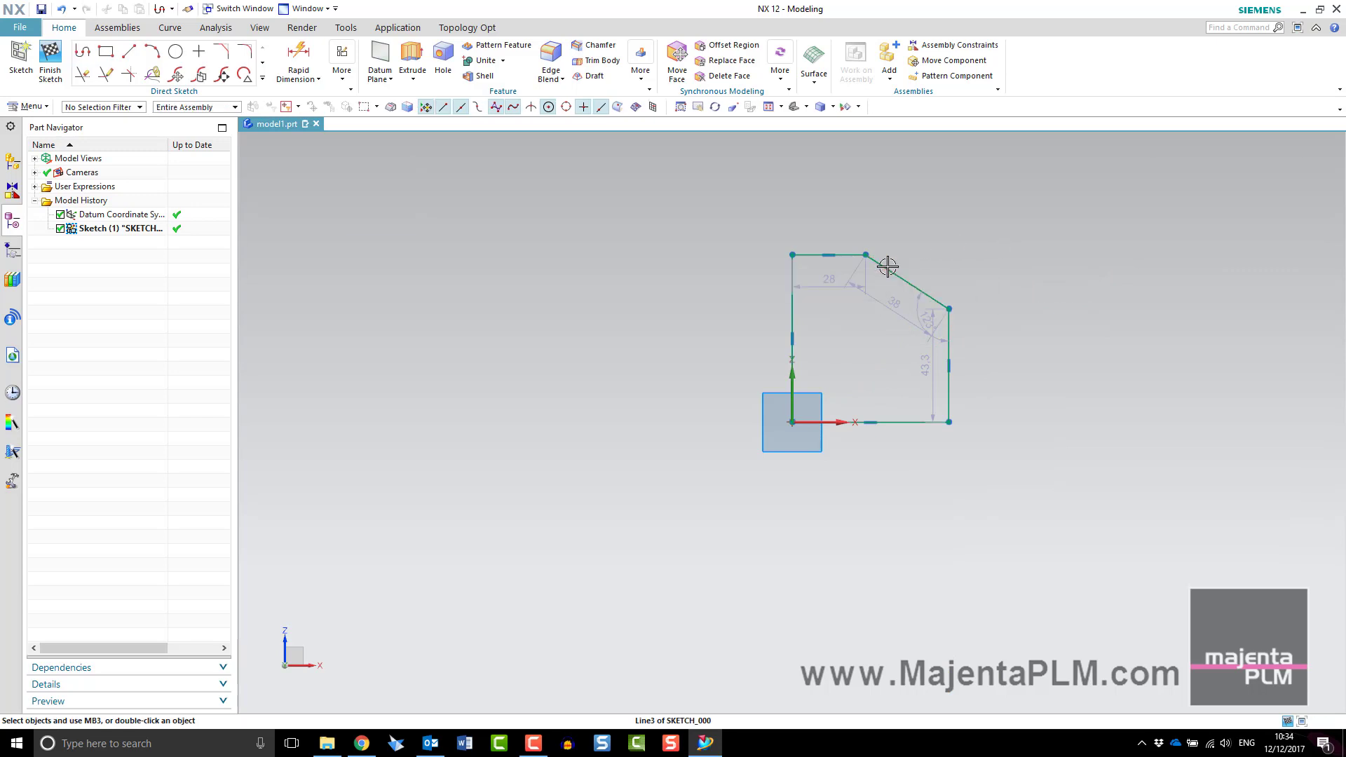
# - Set the top edge and right side to 30 and the overall height to 50
pyautogui.doubleClick(831, 282)
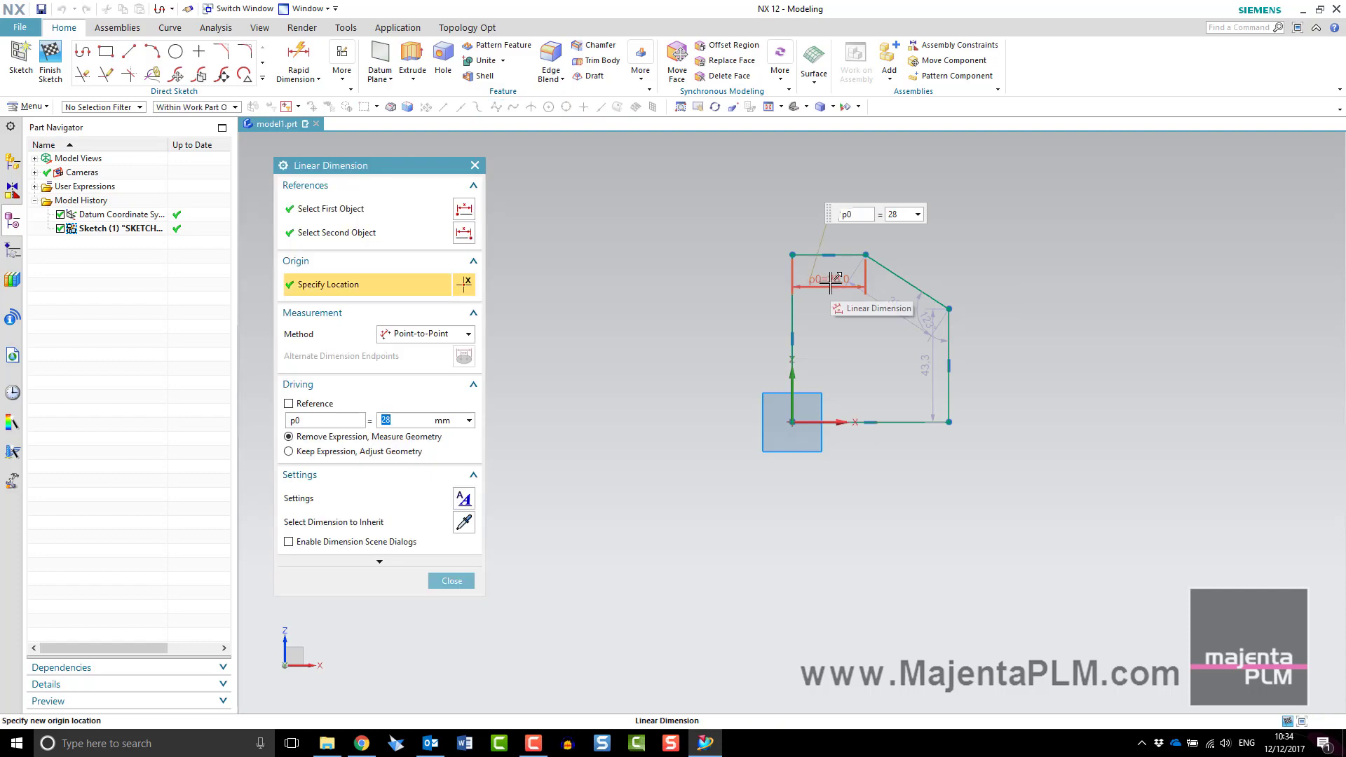
pyautogui.write('30')
pyautogui.press('Return')
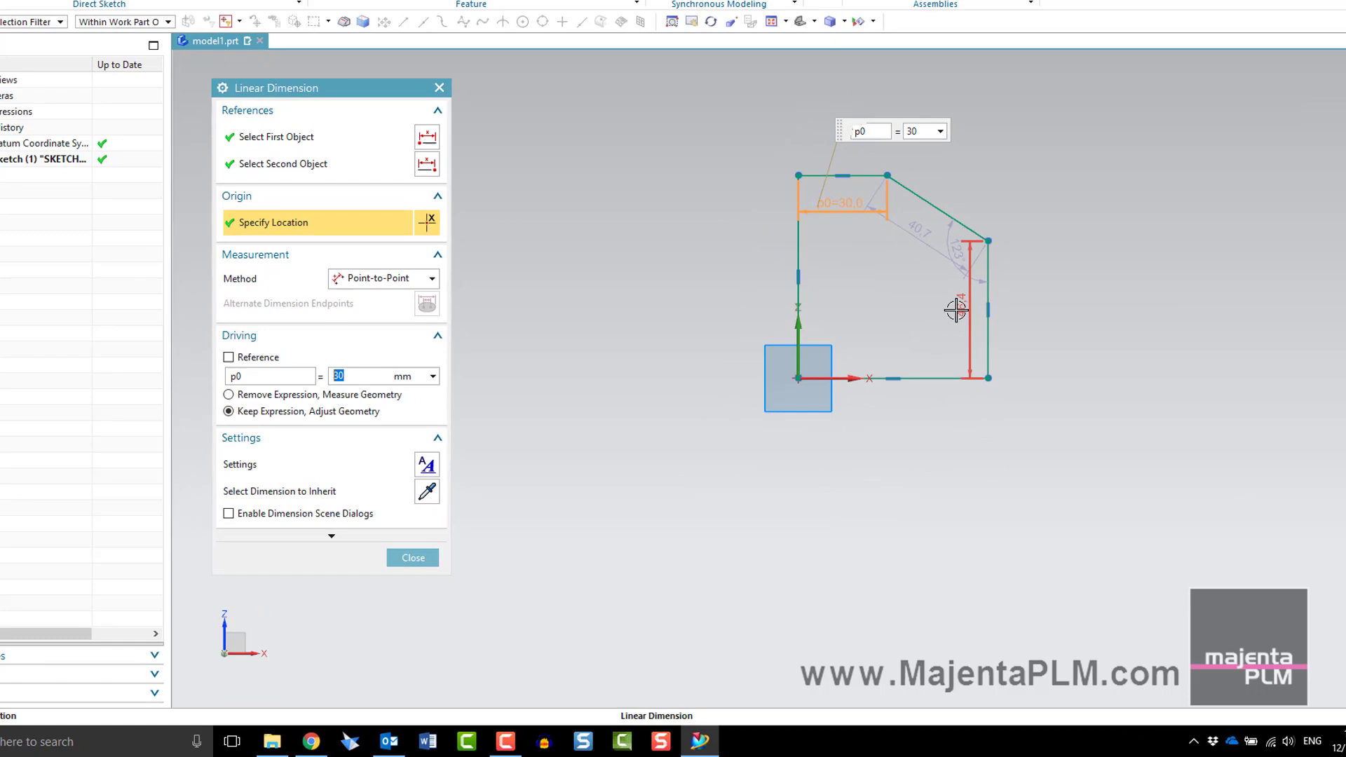
pyautogui.click(956, 309)
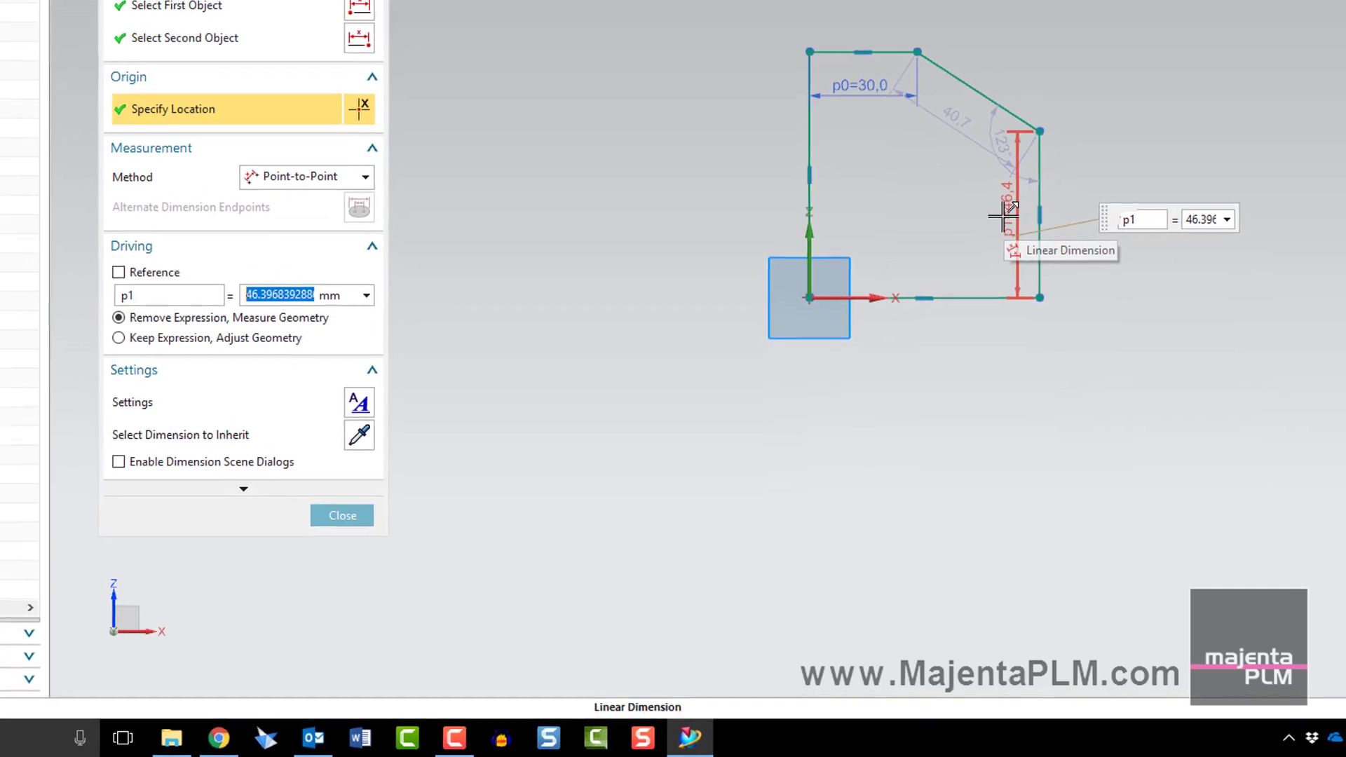
pyautogui.write('30')
pyautogui.press('Return')
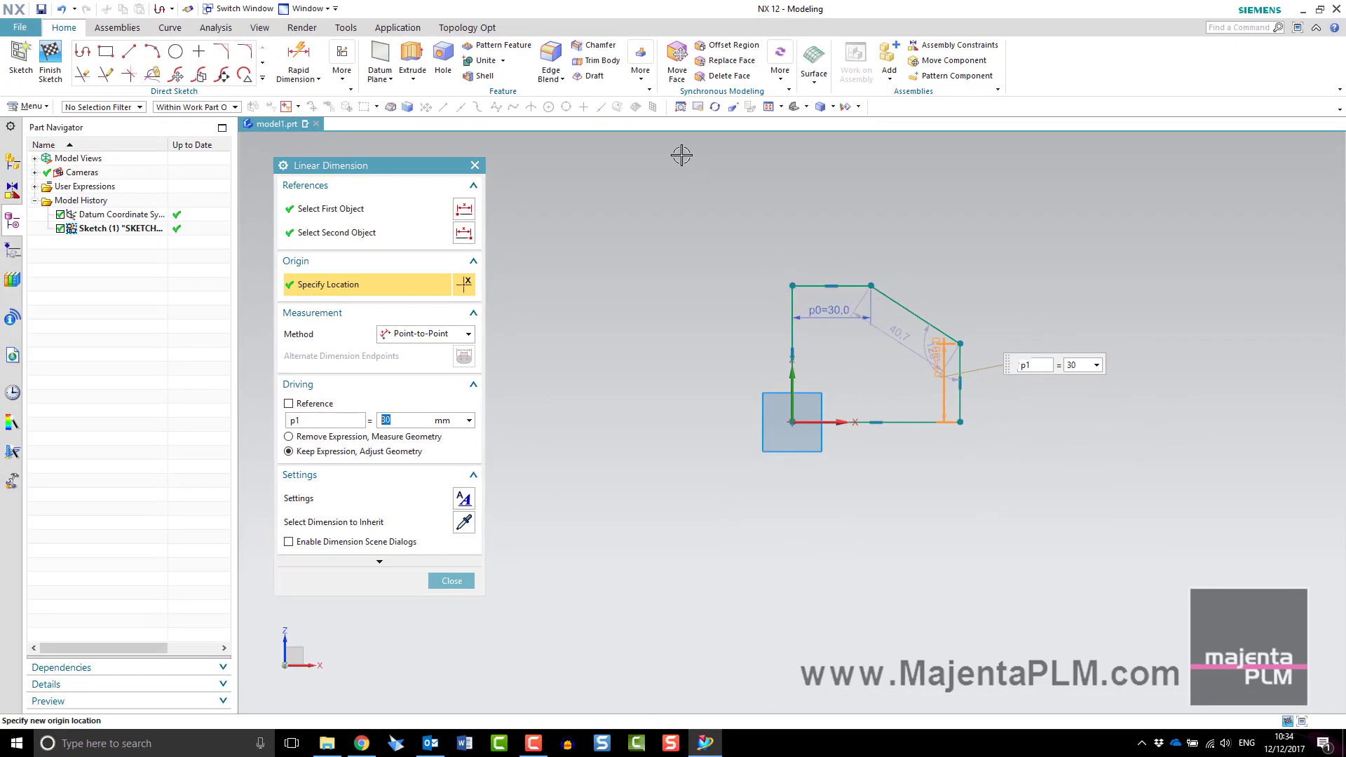
pyautogui.click(298, 55)
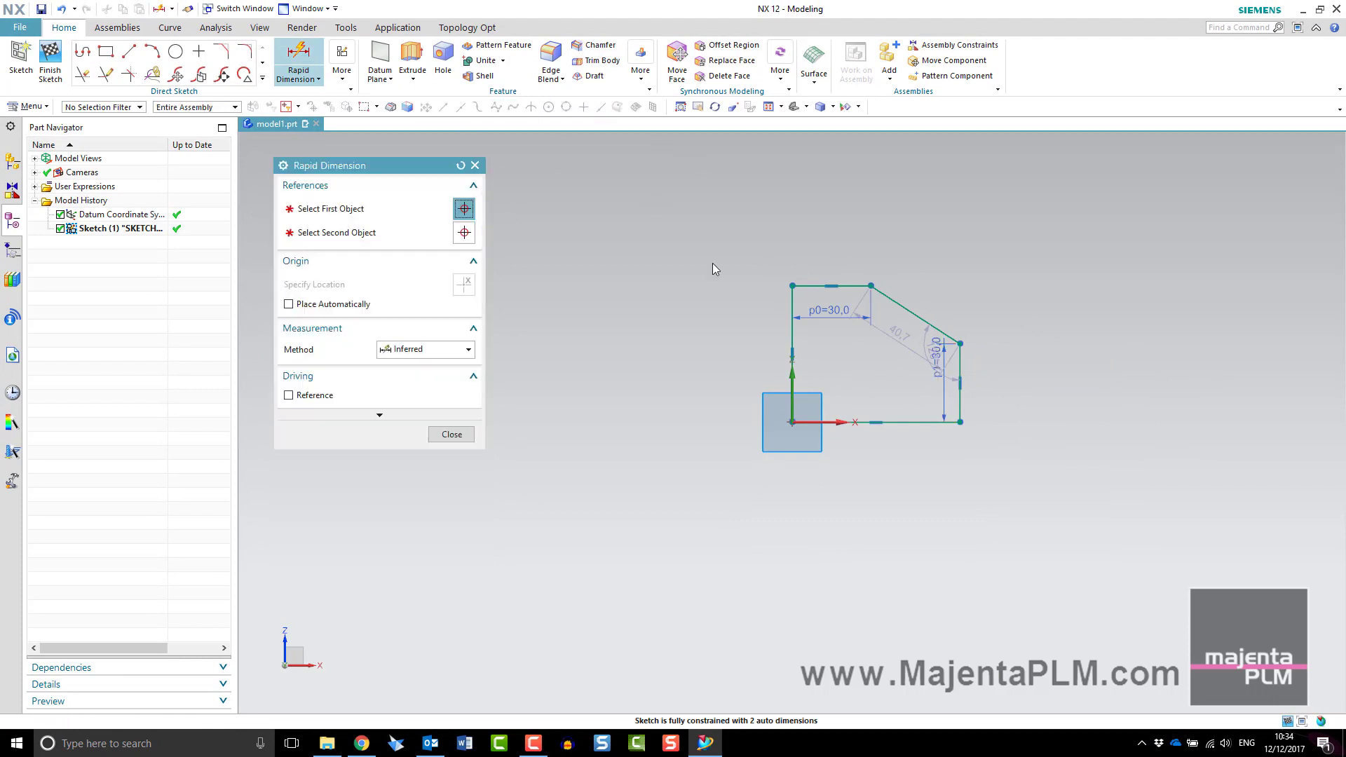
pyautogui.click(793, 342)
pyautogui.click(699, 342)
pyautogui.write('5')
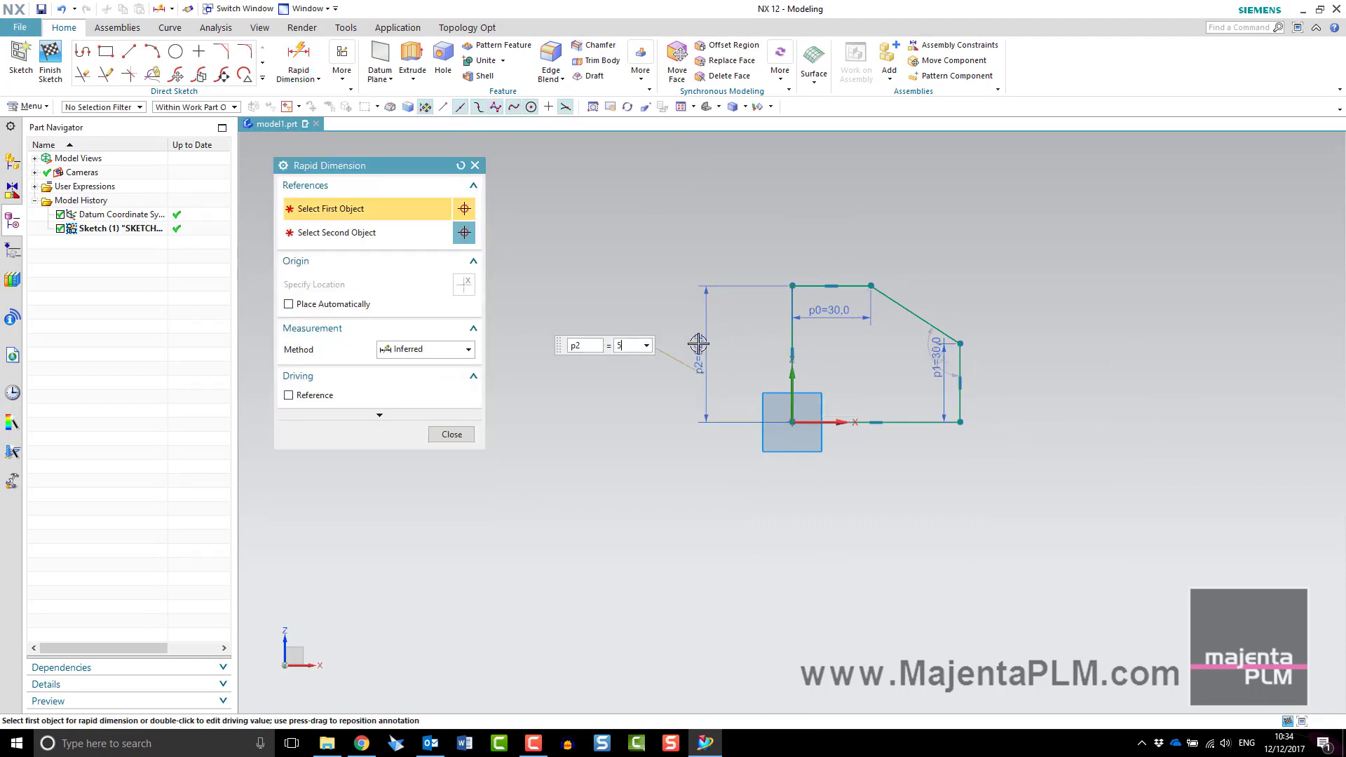
pyautogui.write('0')
pyautogui.press('Return')
pyautogui.press('Escape')
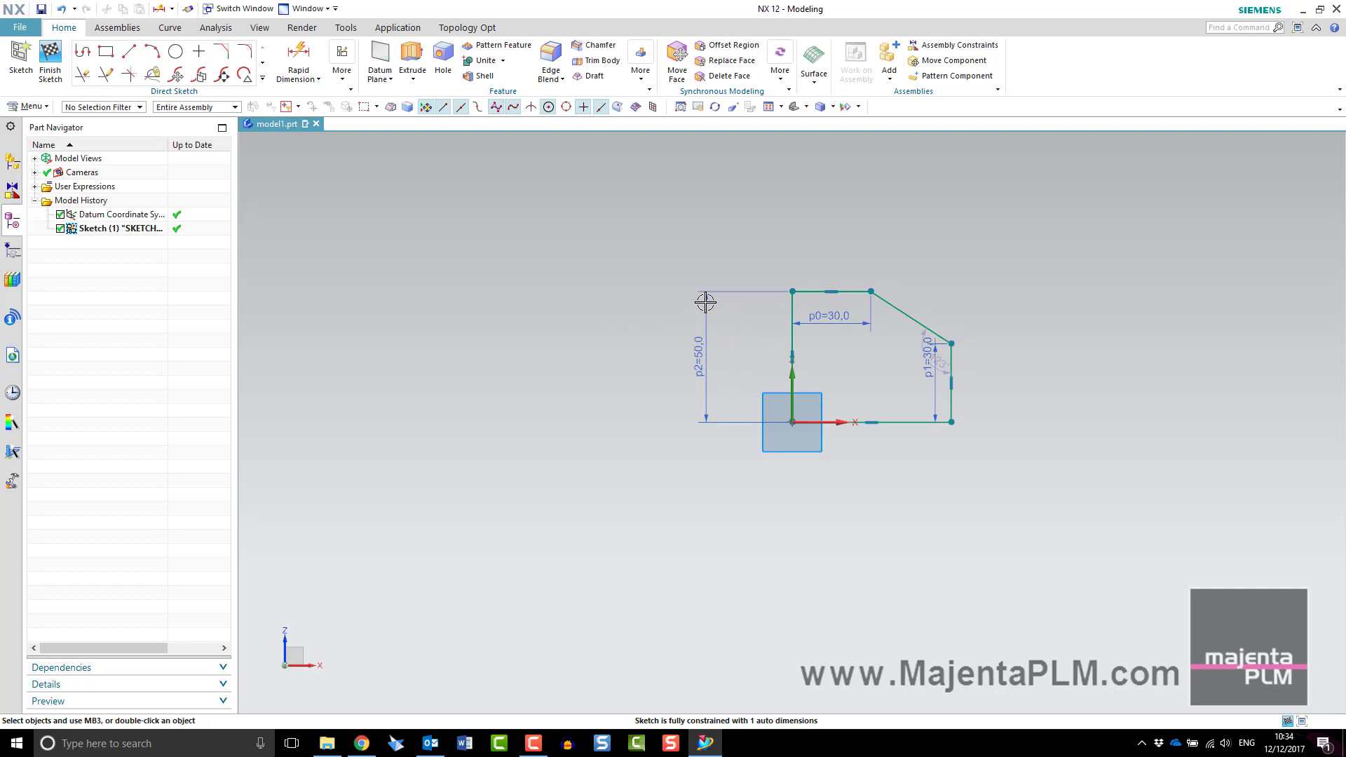
# - Constrain the bottom and left lines to equal length
pyautogui.click(888, 422)
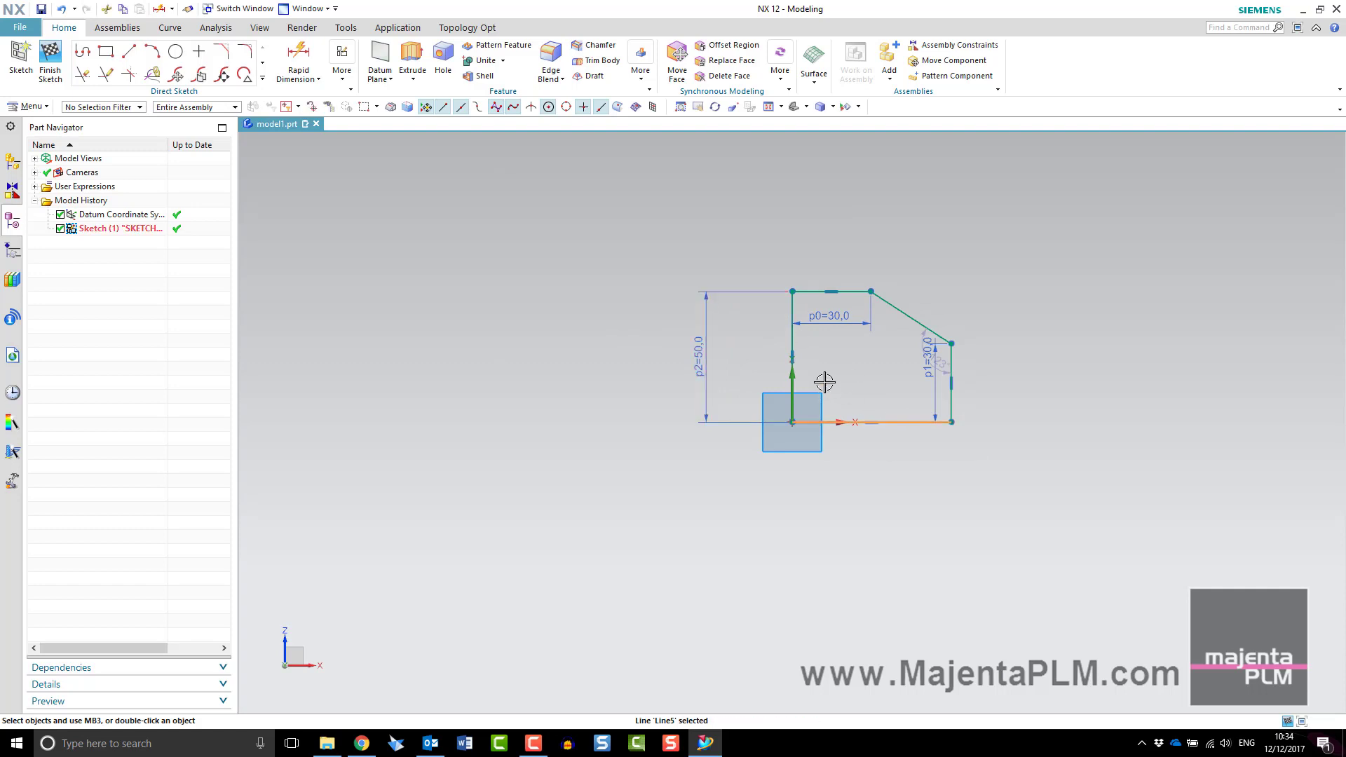
pyautogui.click(793, 343)
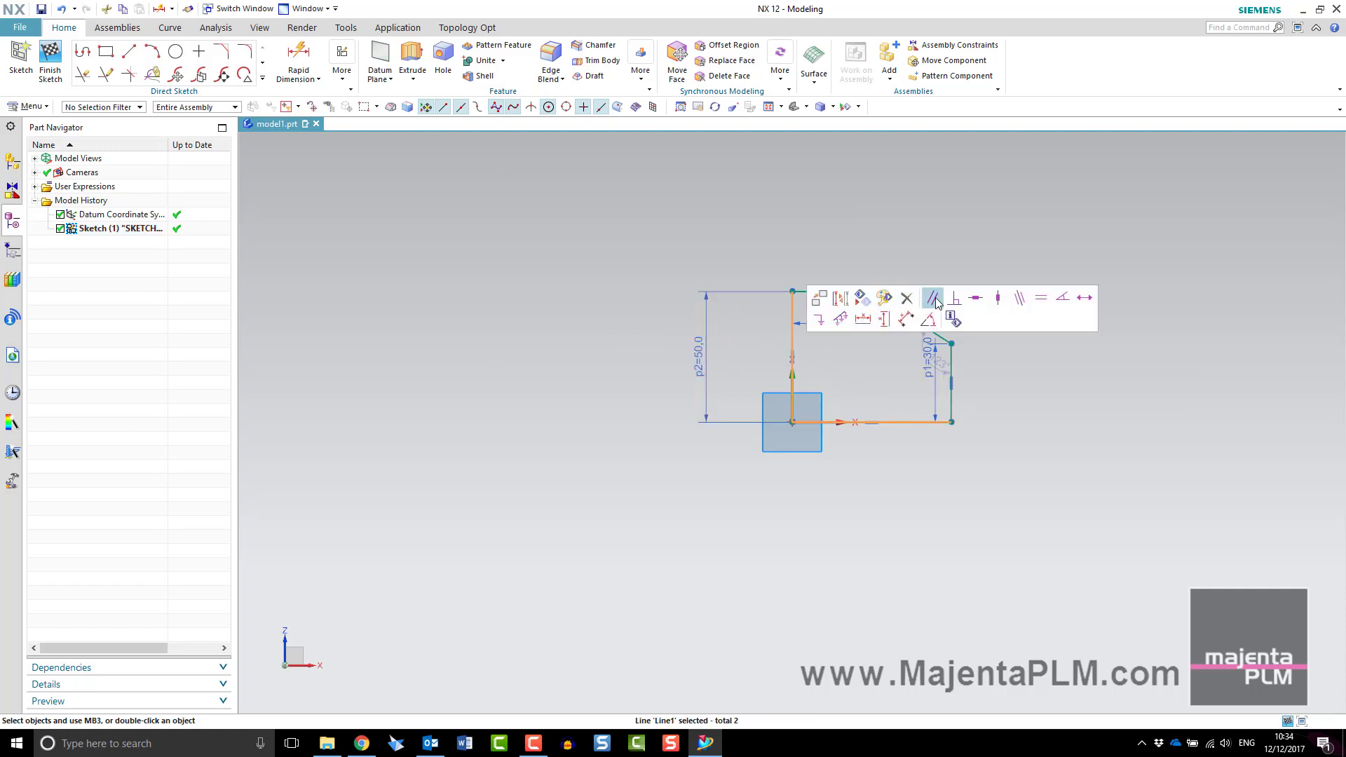
pyautogui.click(1040, 298)
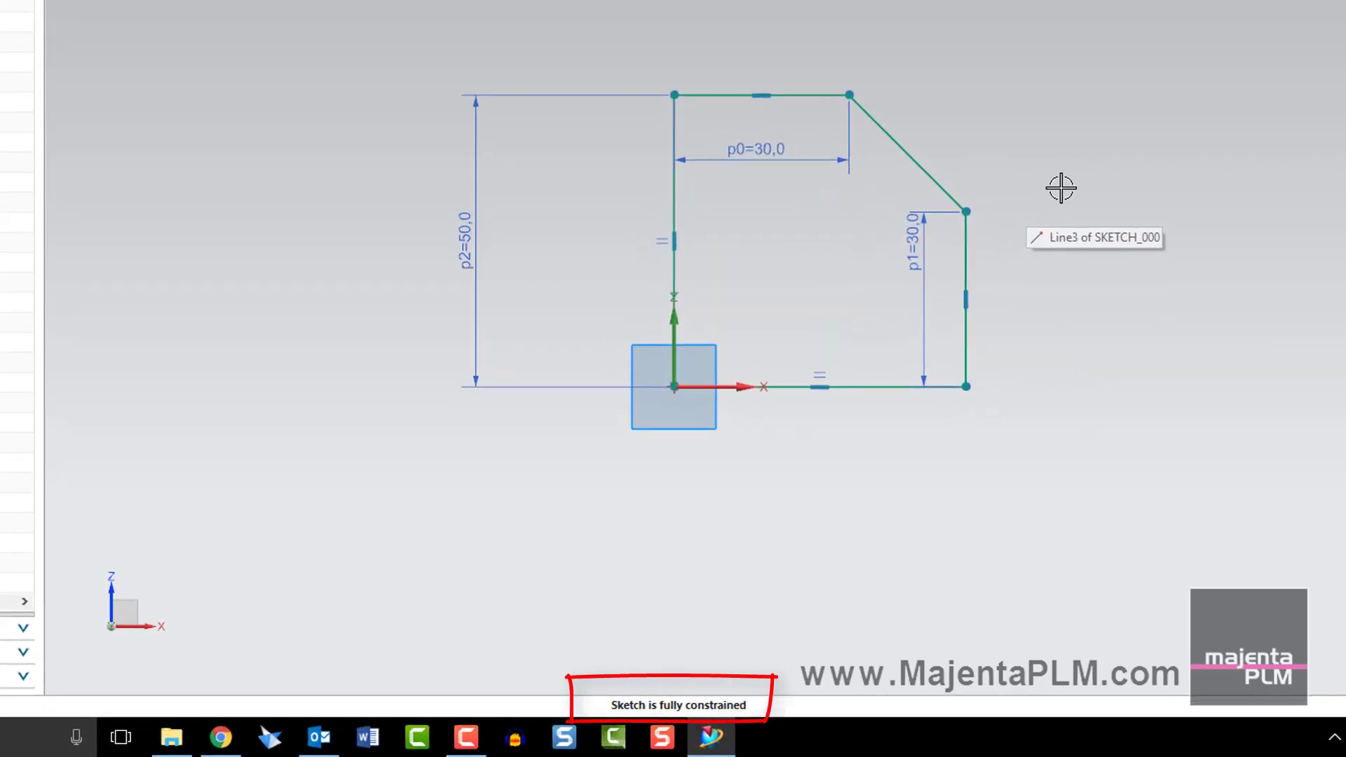
pyautogui.moveTo(1061, 186)
pyautogui.mouseDown(button='middle')
pyautogui.moveTo(959, 244)
pyautogui.moveTo(1044, 168)
pyautogui.mouseUp(button='middle')
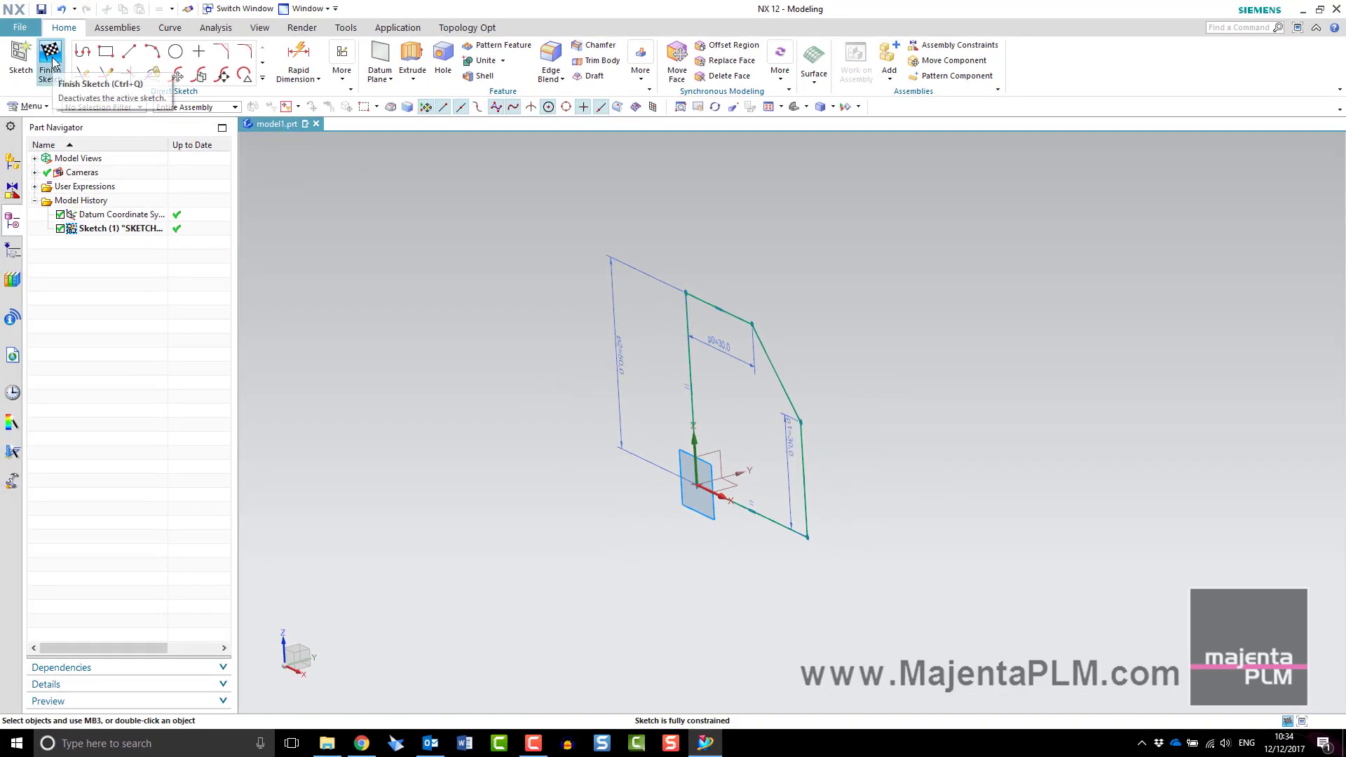
# - Finish the sketch and select its whole region for extrusion using Region Boundary Curves
pyautogui.click(49, 60)
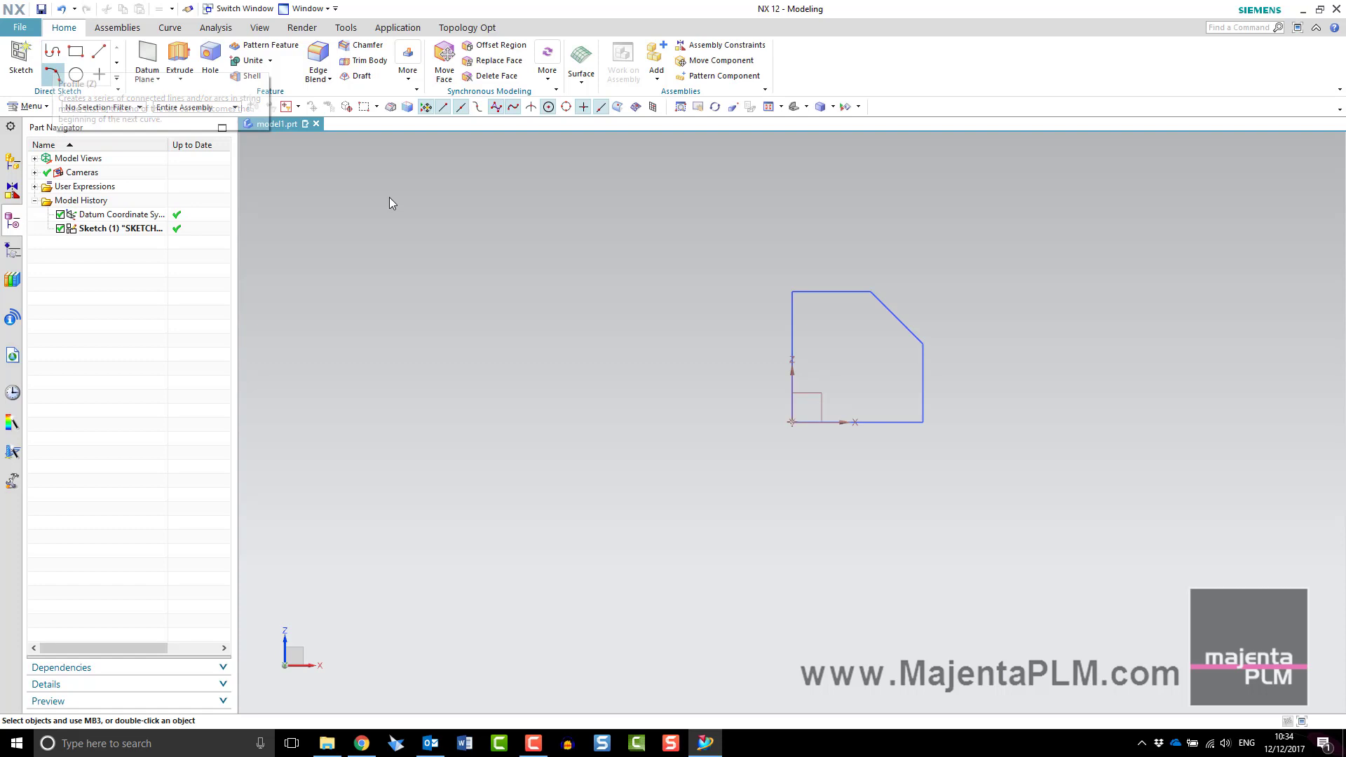
pyautogui.moveTo(634, 300)
pyautogui.mouseDown(button='middle')
pyautogui.moveTo(559, 321)
pyautogui.moveTo(619, 322)
pyautogui.moveTo(589, 332)
pyautogui.mouseUp(button='middle')
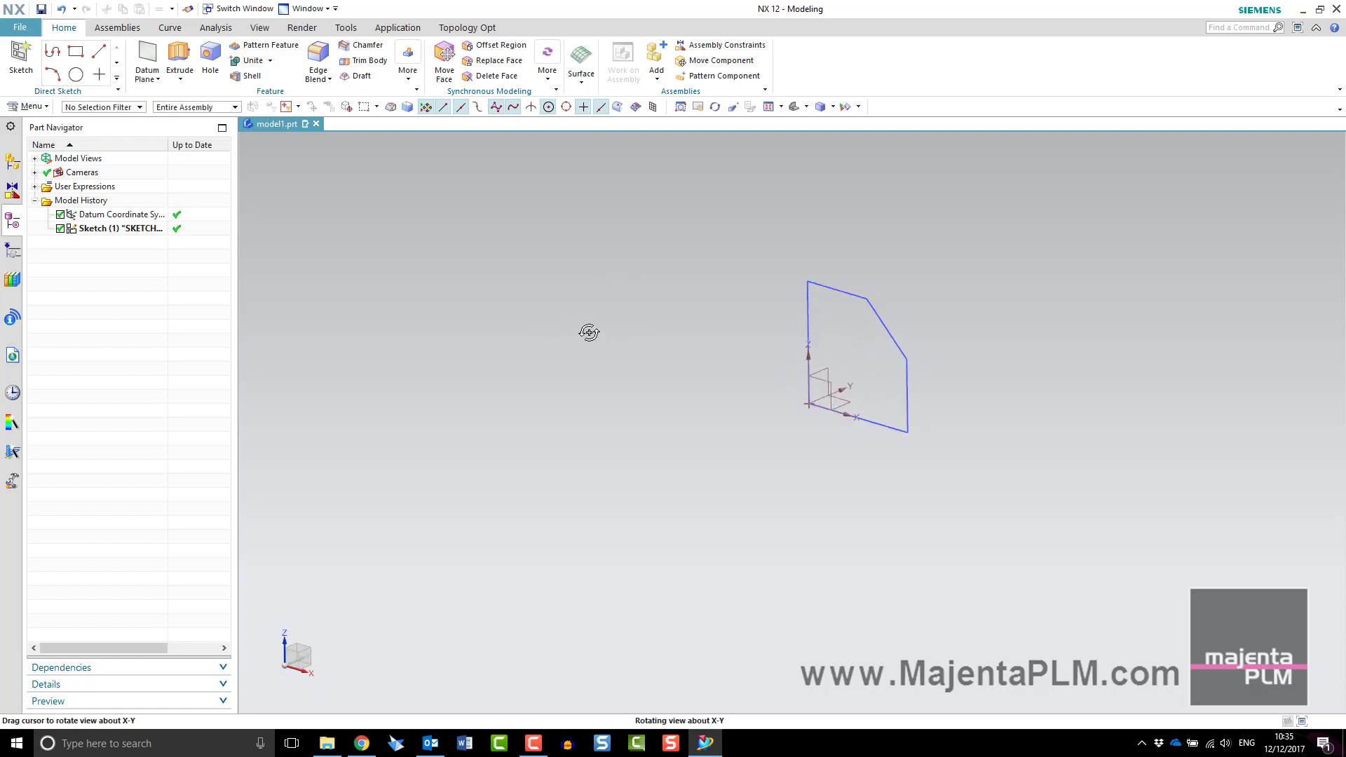
pyautogui.click(178, 62)
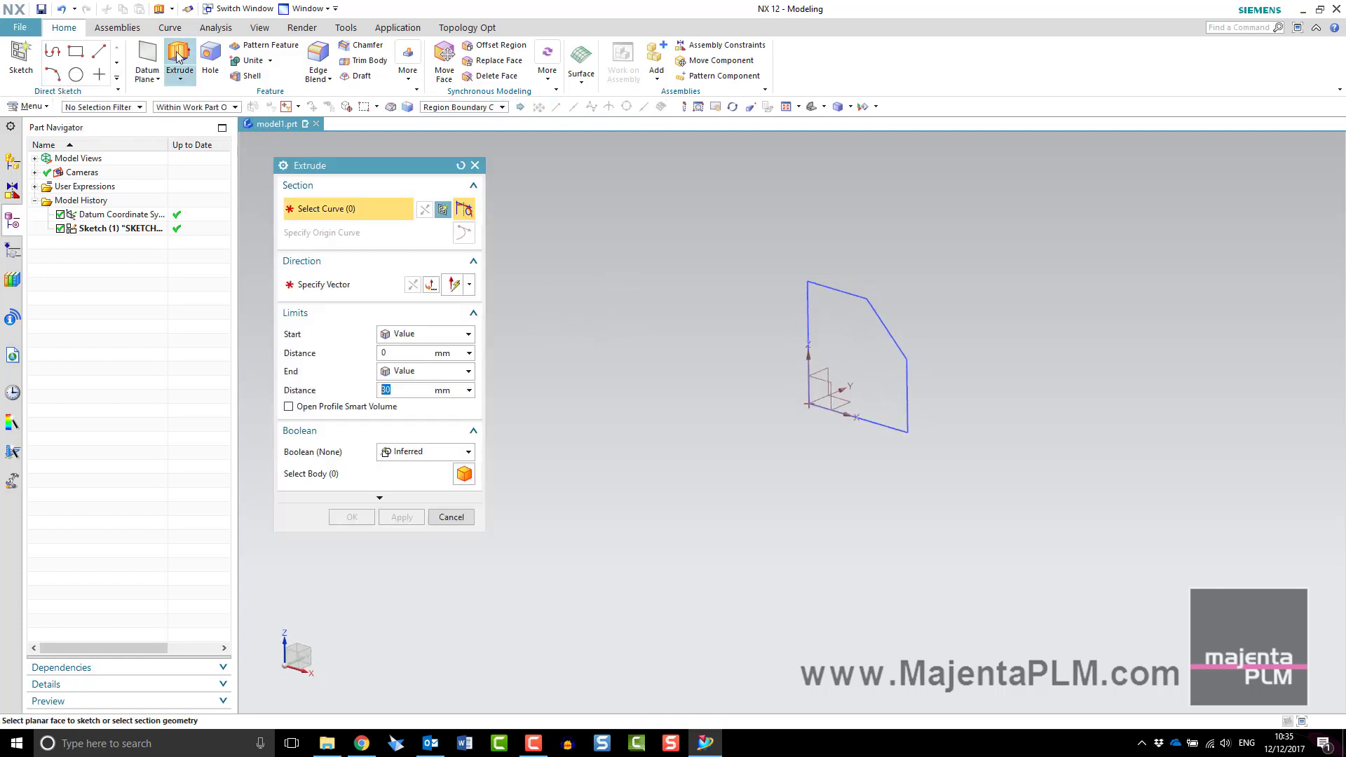
pyautogui.click(502, 107)
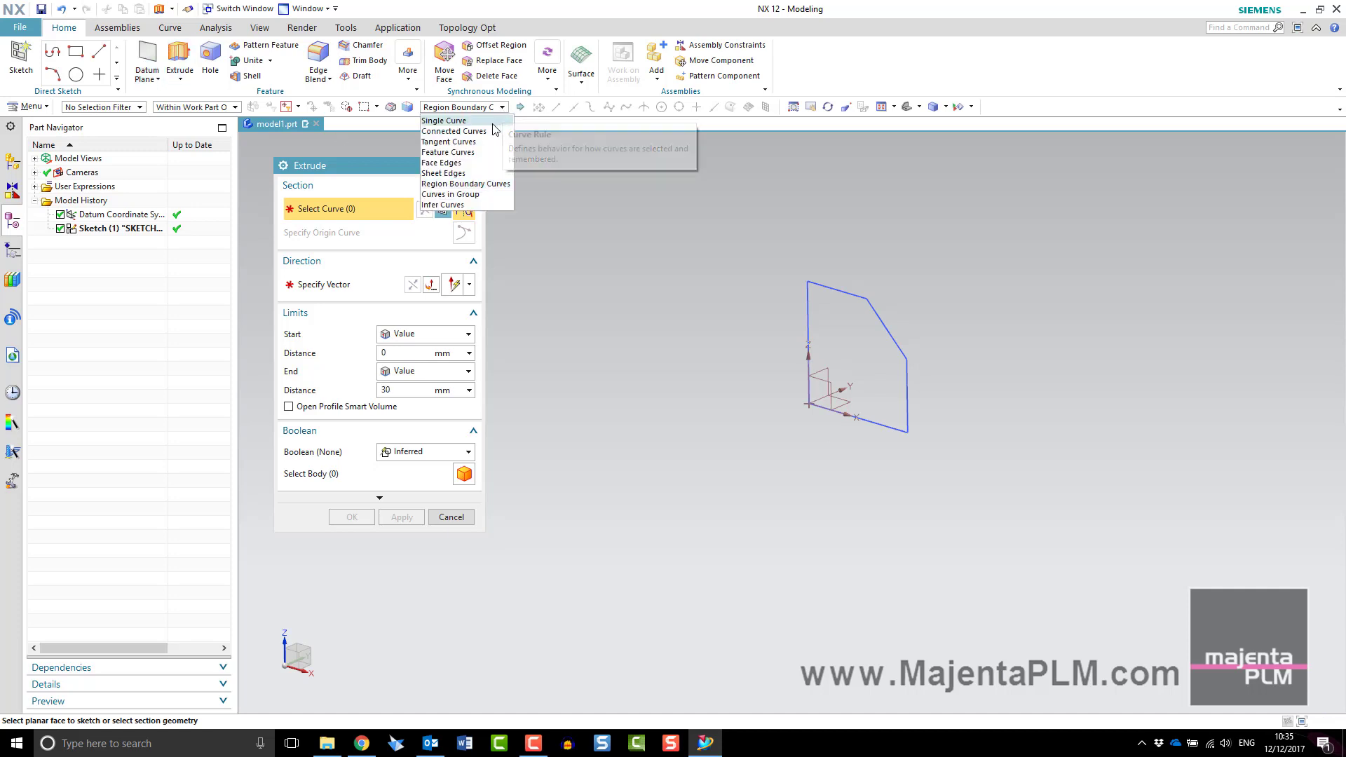
pyautogui.click(444, 121)
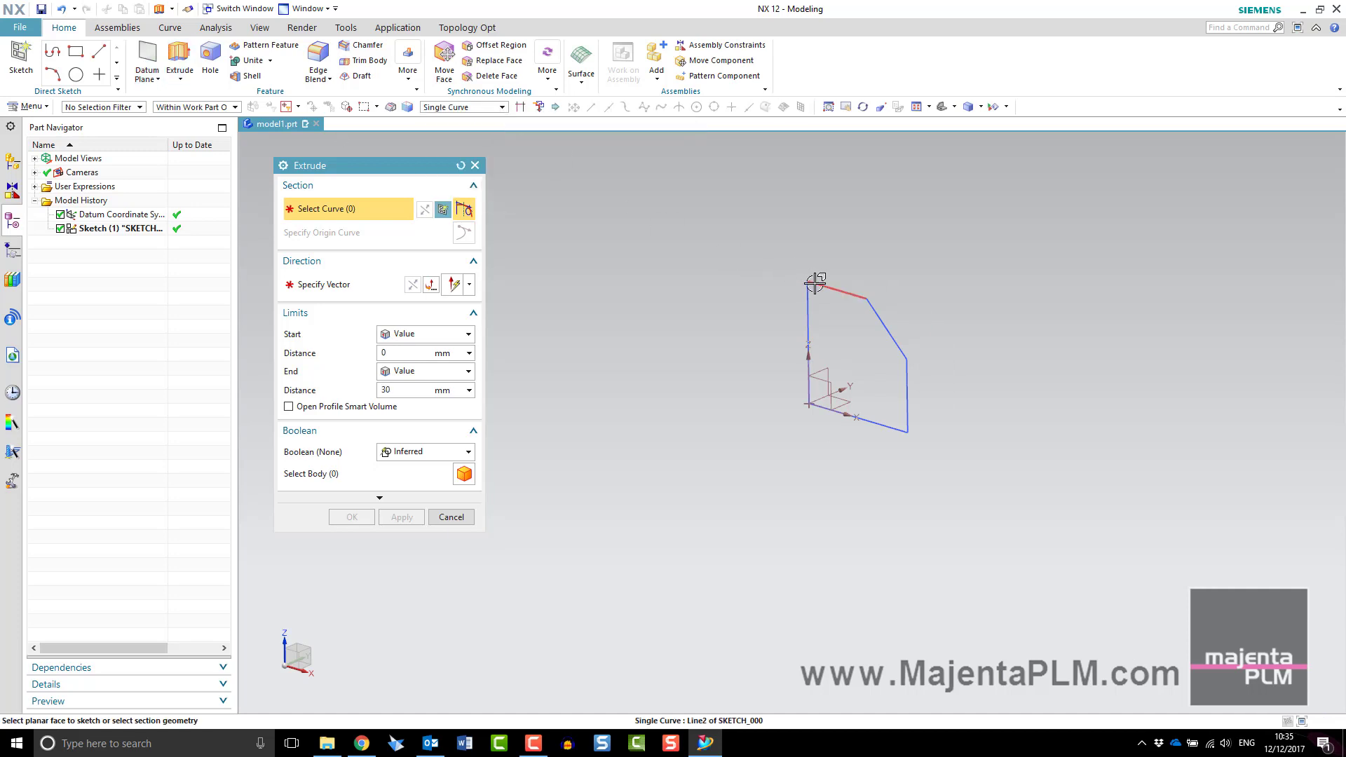
pyautogui.click(503, 107)
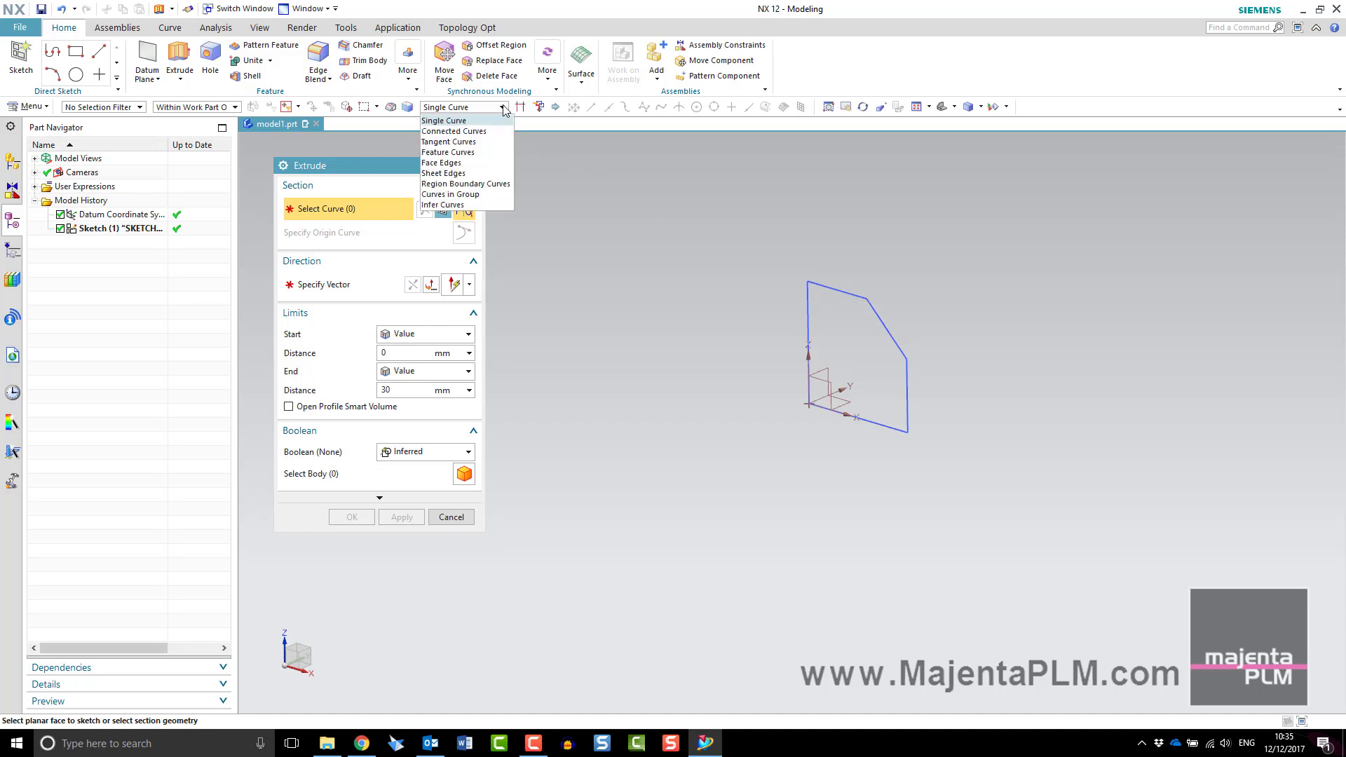
pyautogui.click(453, 131)
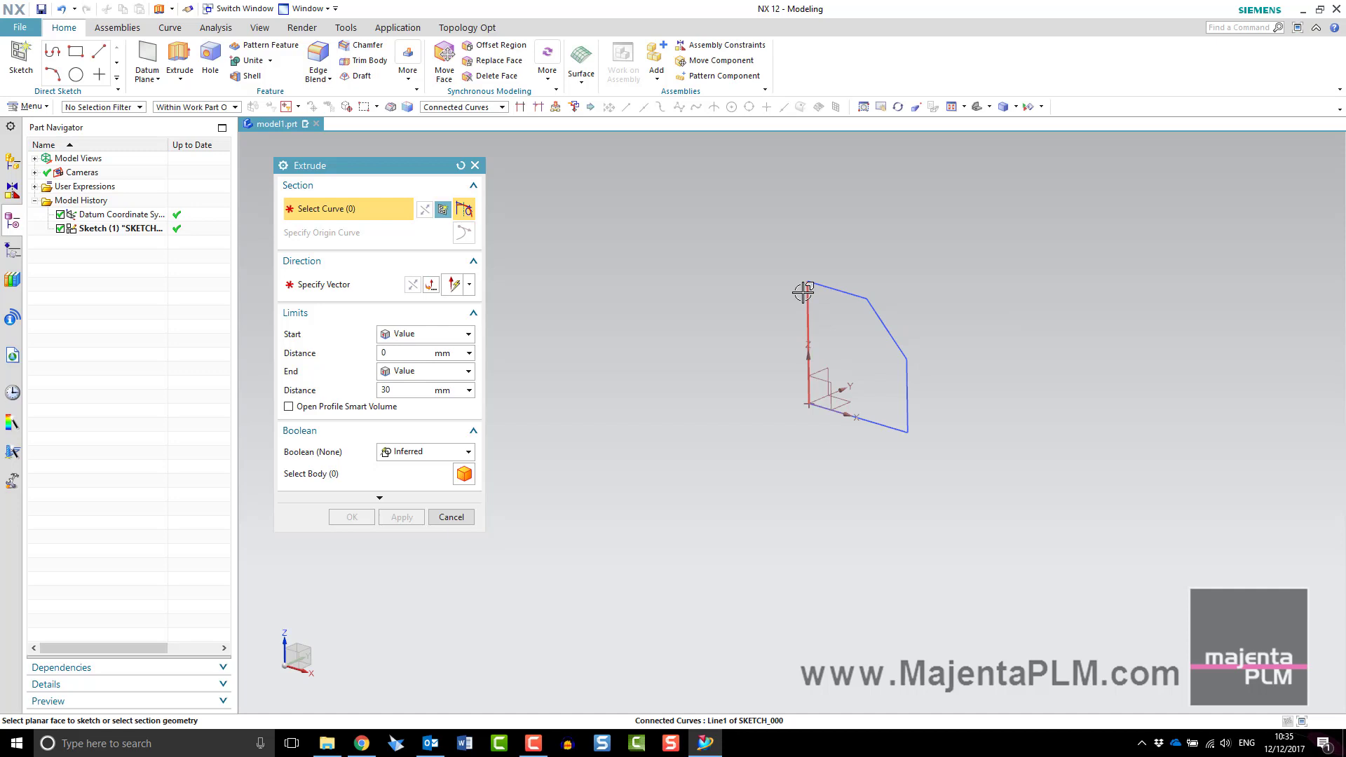
pyautogui.click(503, 108)
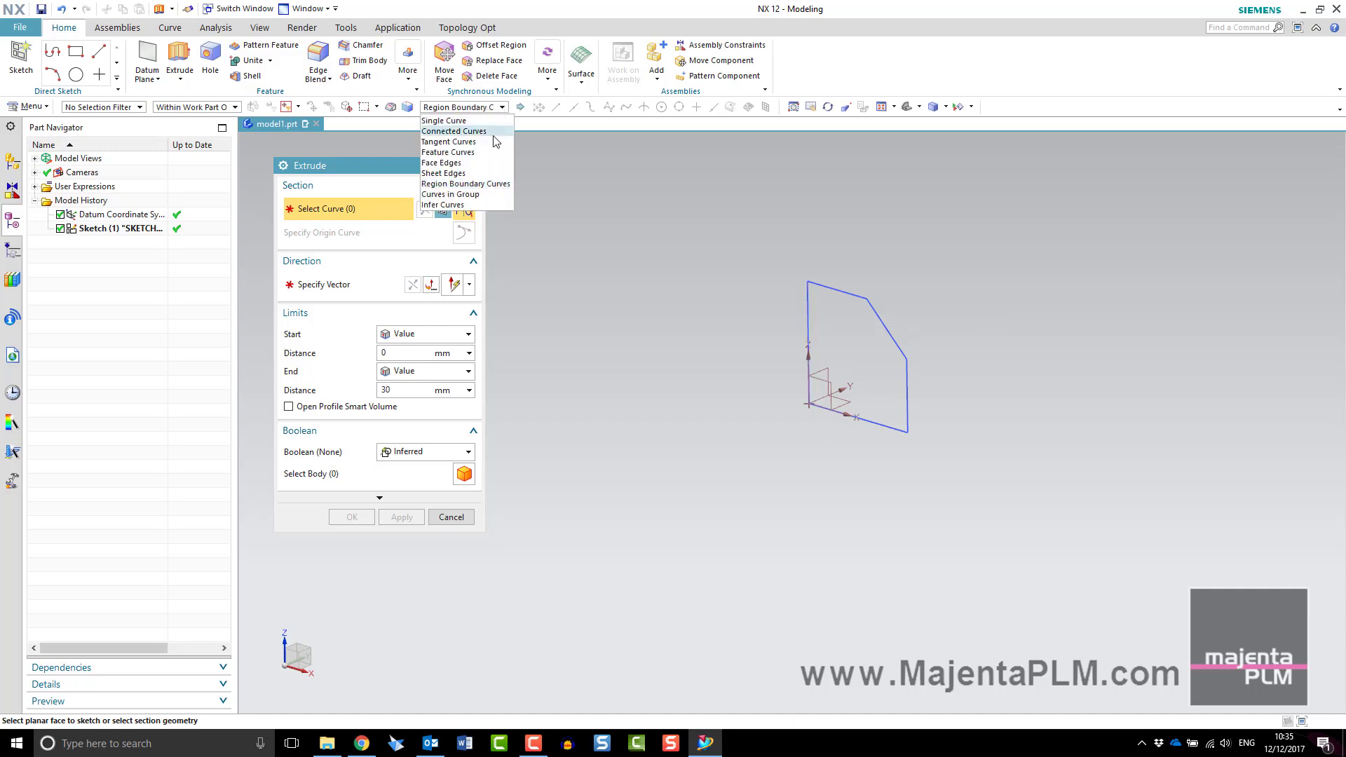
pyautogui.click(476, 185)
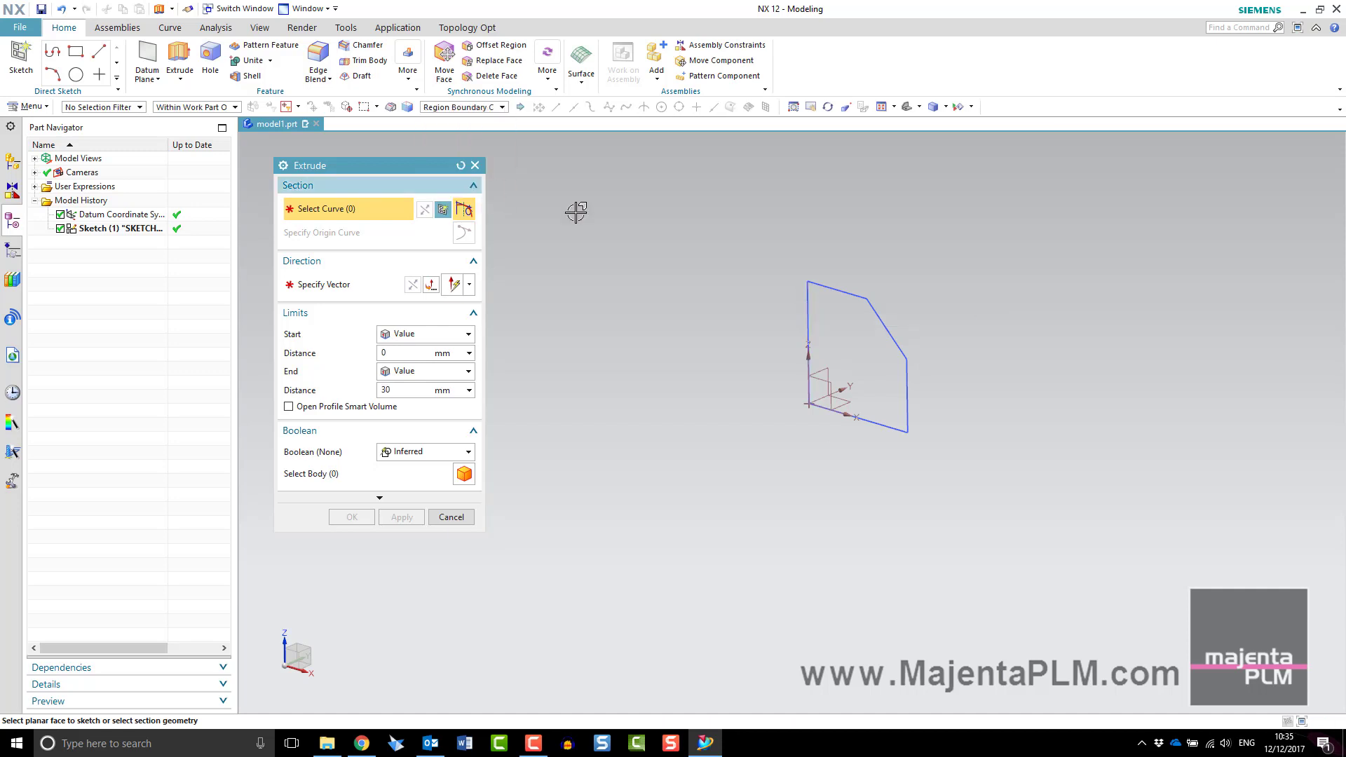
pyautogui.click(828, 323)
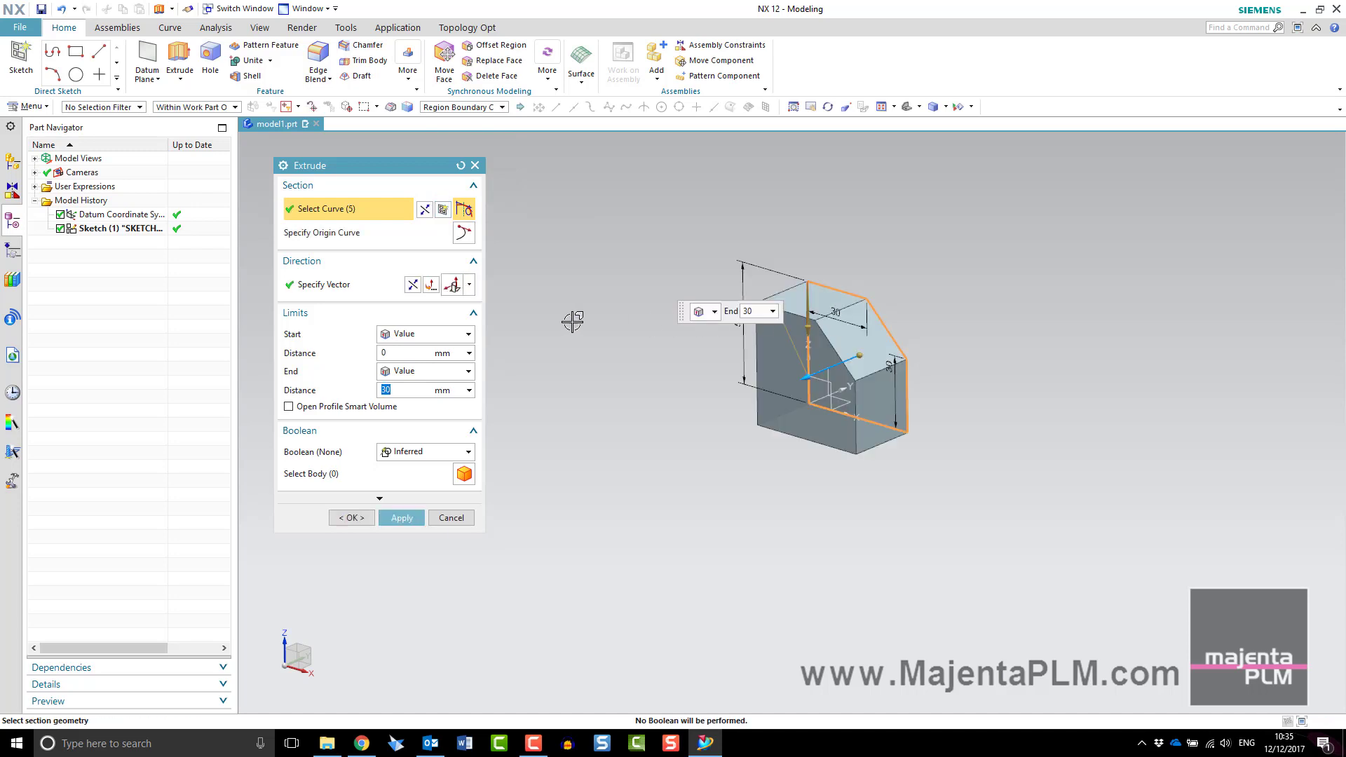
# - Extrude the region symmetrically by 30 mm with the Inferred boolean
pyautogui.click(428, 335)
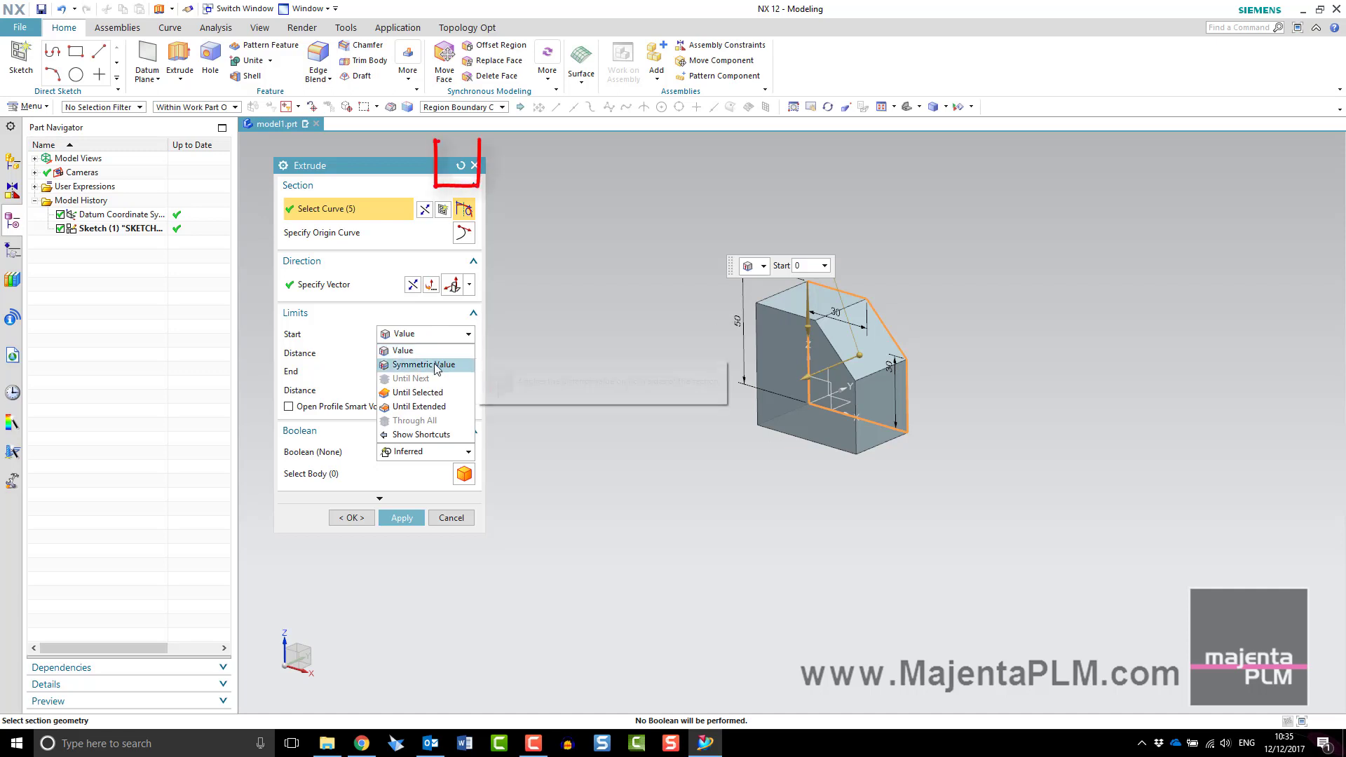
pyautogui.click(434, 365)
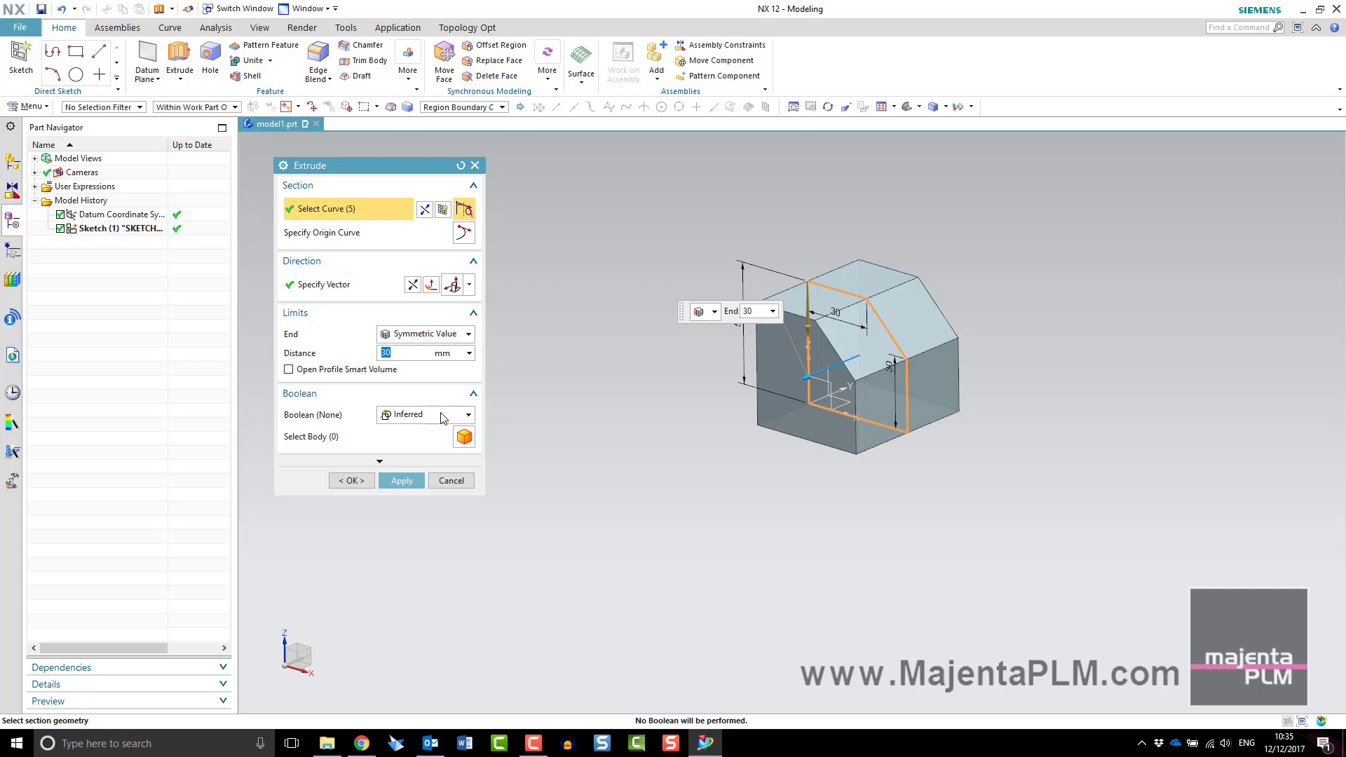
pyautogui.click(443, 415)
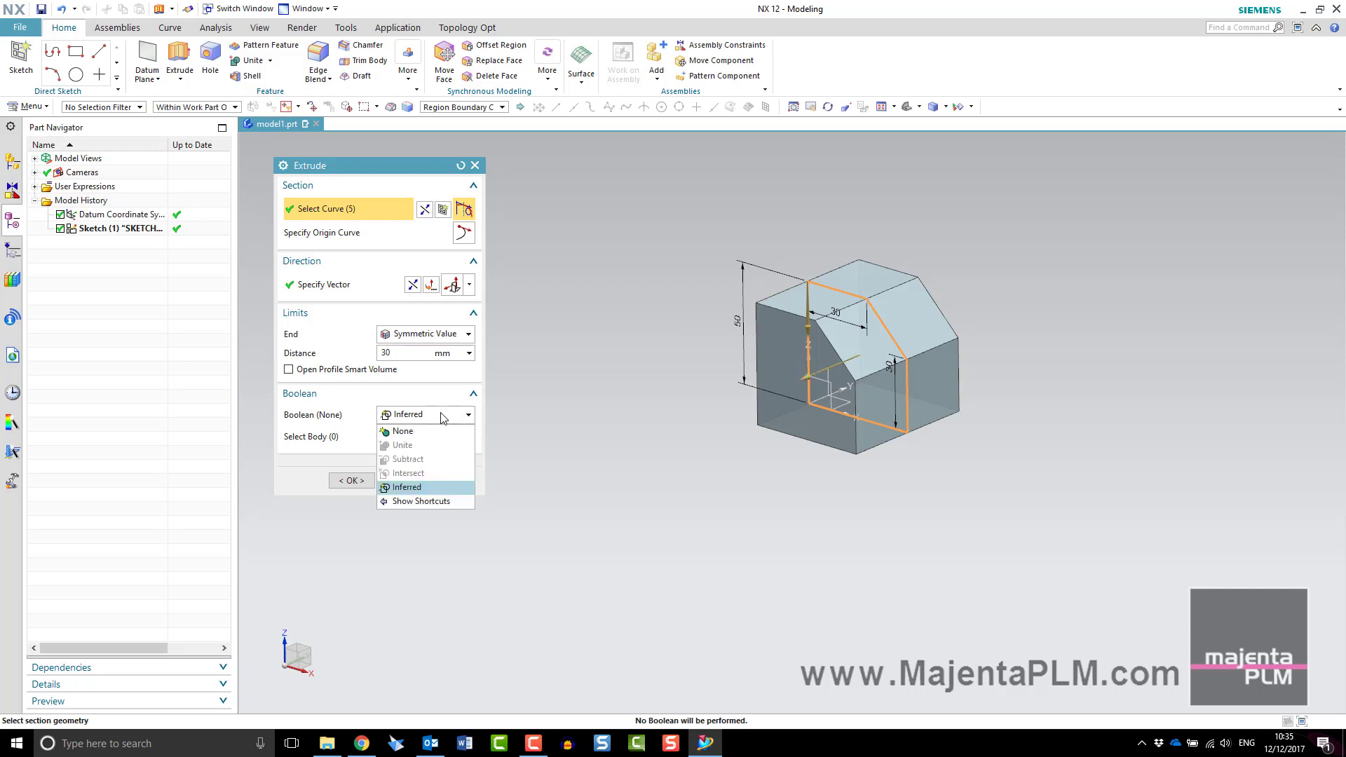
pyautogui.click(438, 398)
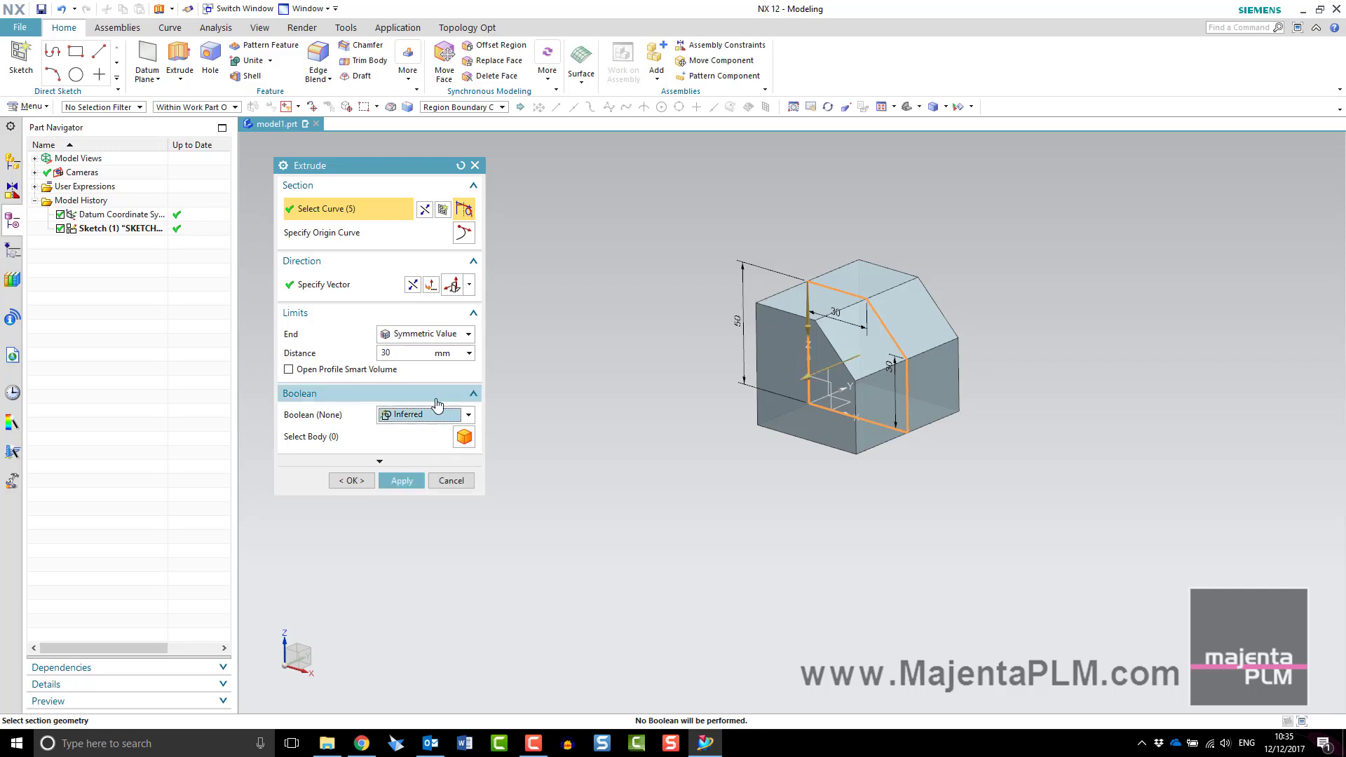
pyautogui.click(352, 481)
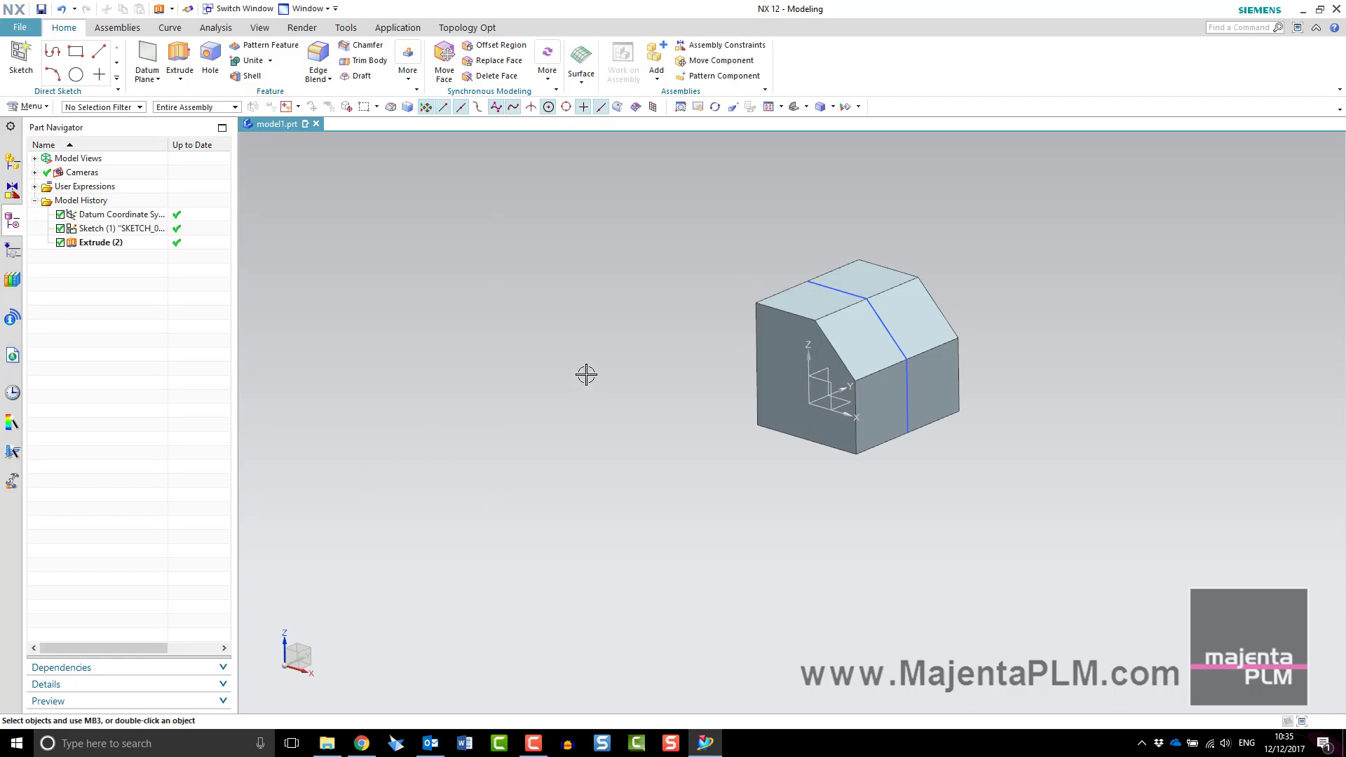
# - Edit Sketch (1), changing height dimension p2 to 60, and update the solid
pyautogui.doubleClick(131, 234)
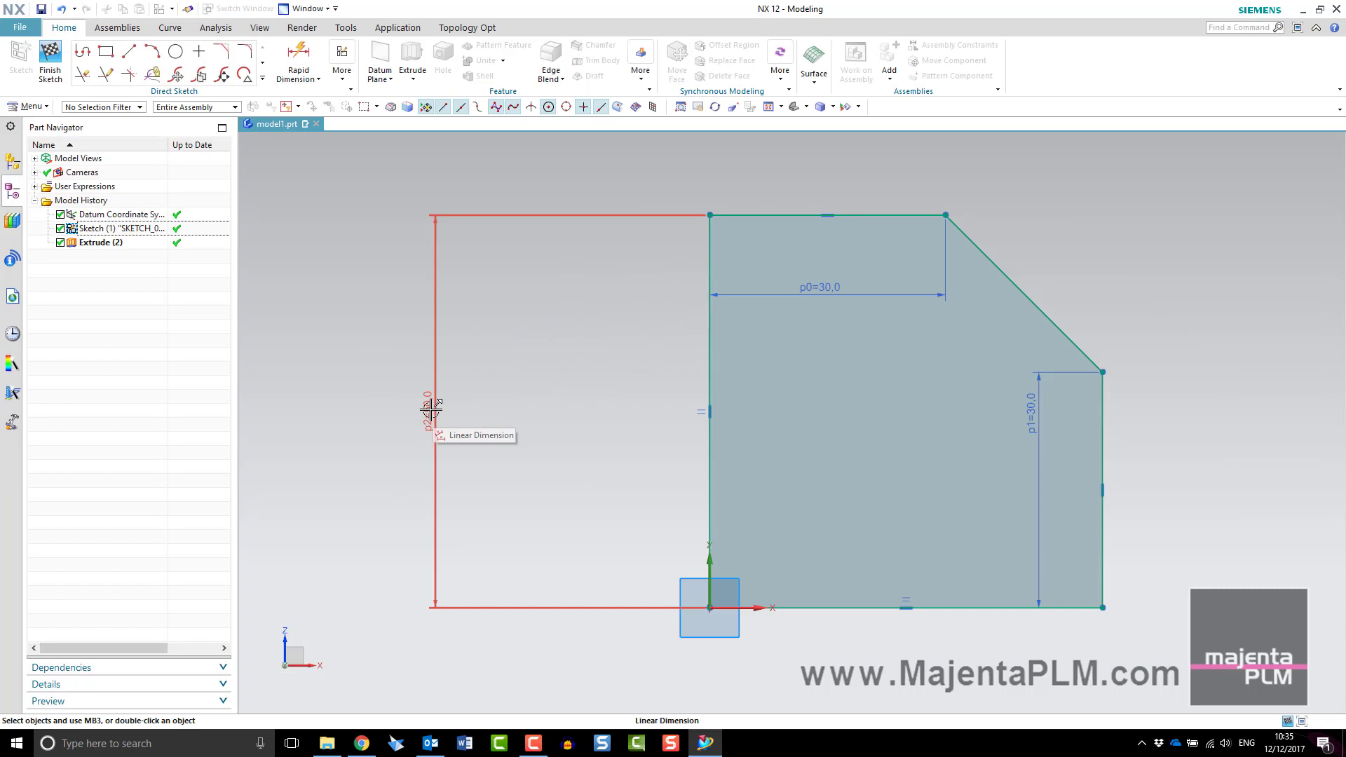
pyautogui.doubleClick(431, 409)
pyautogui.write('60')
pyautogui.press('Return')
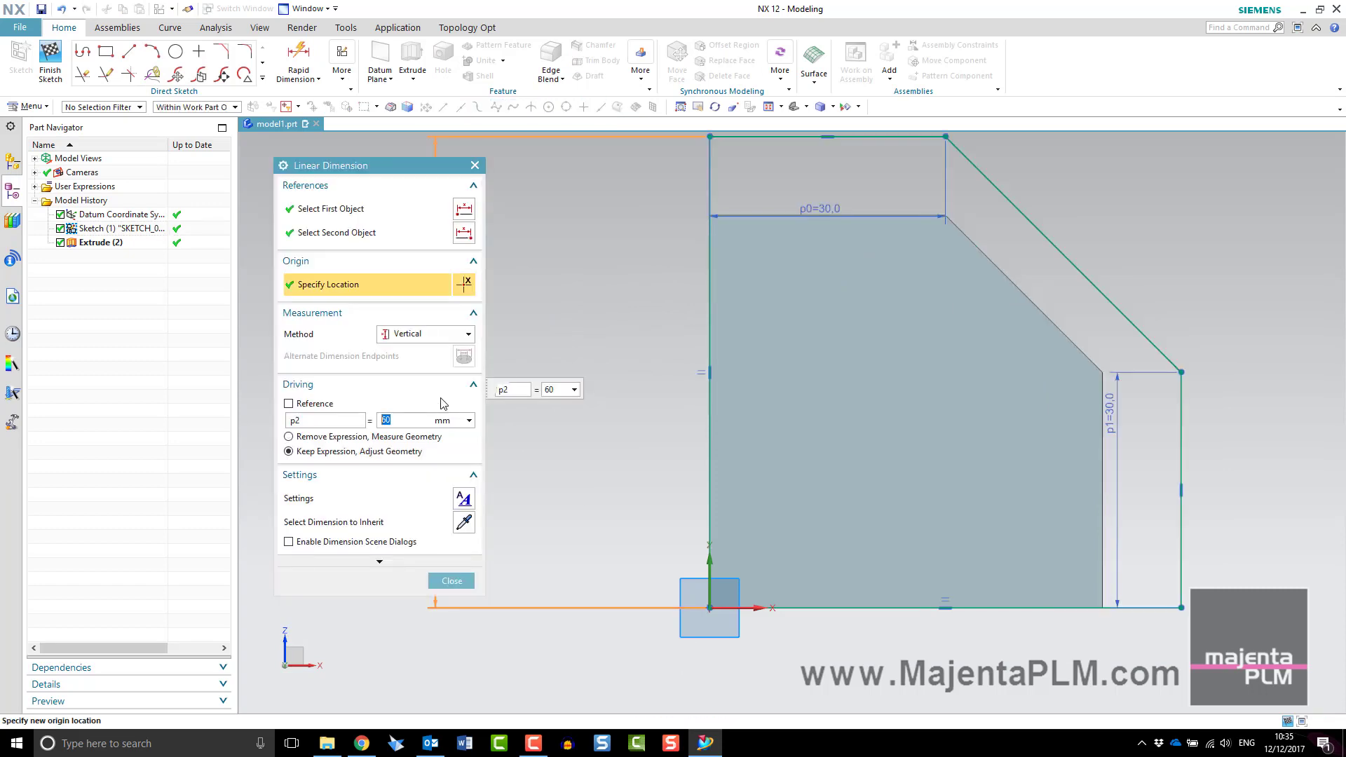
pyautogui.scroll(-2, 690, 310)
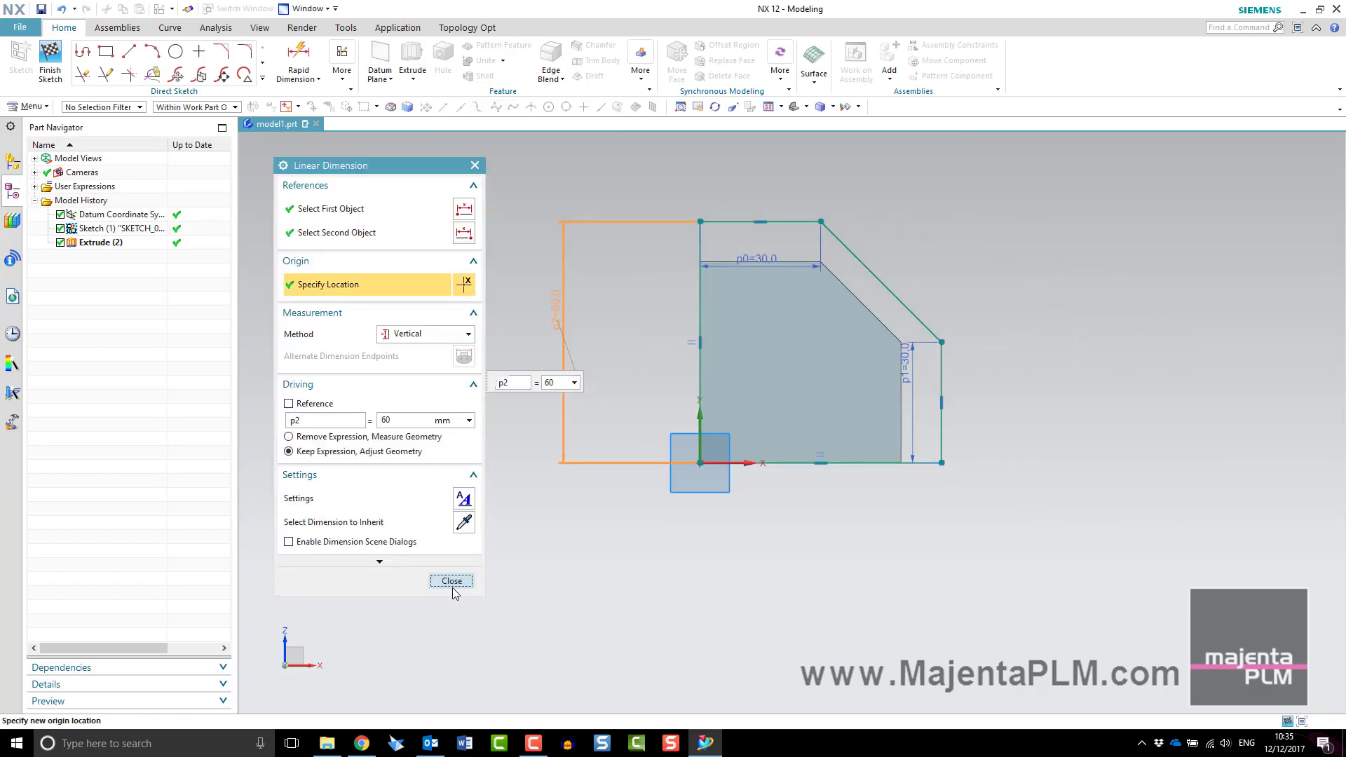
pyautogui.click(453, 581)
pyautogui.press('End')
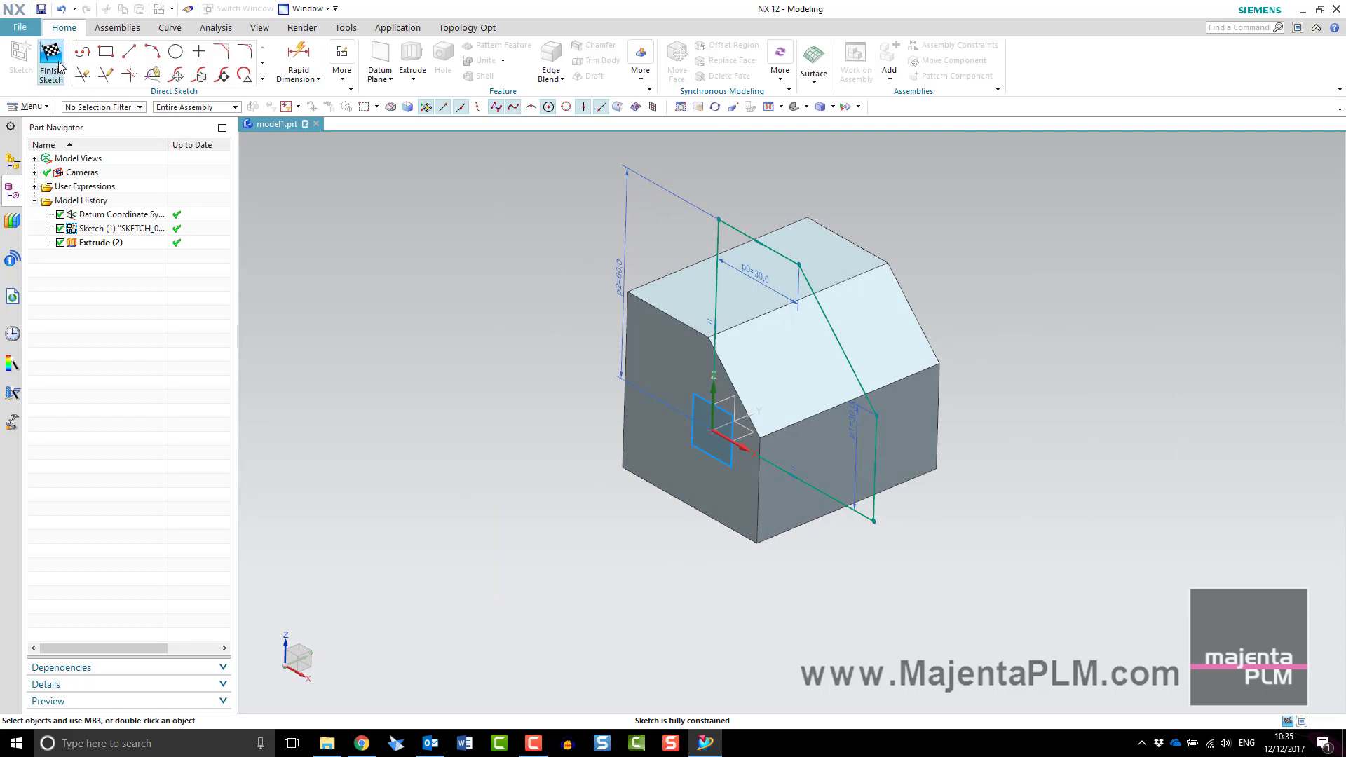
pyautogui.click(51, 63)
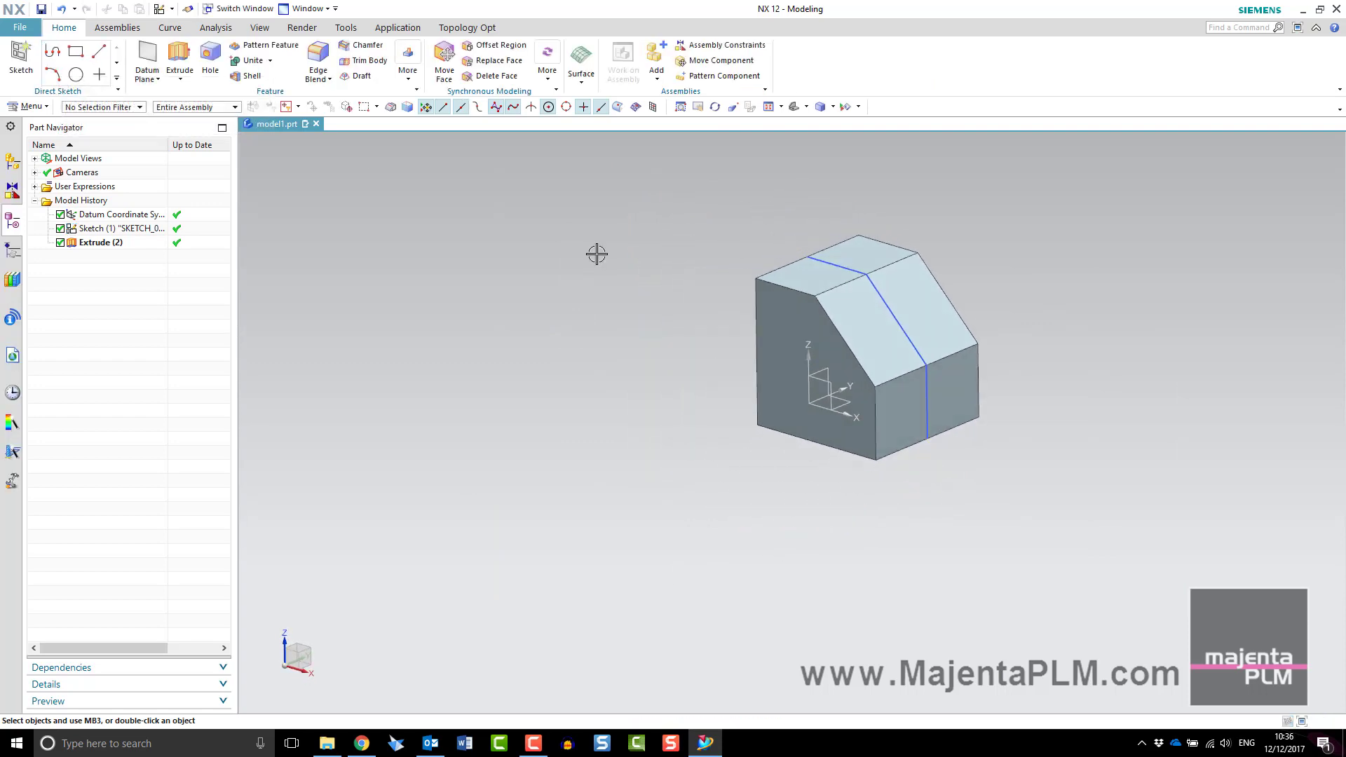
# - Hide Sketch (1) from the Part Navigator
pyautogui.rightClick(88, 229)
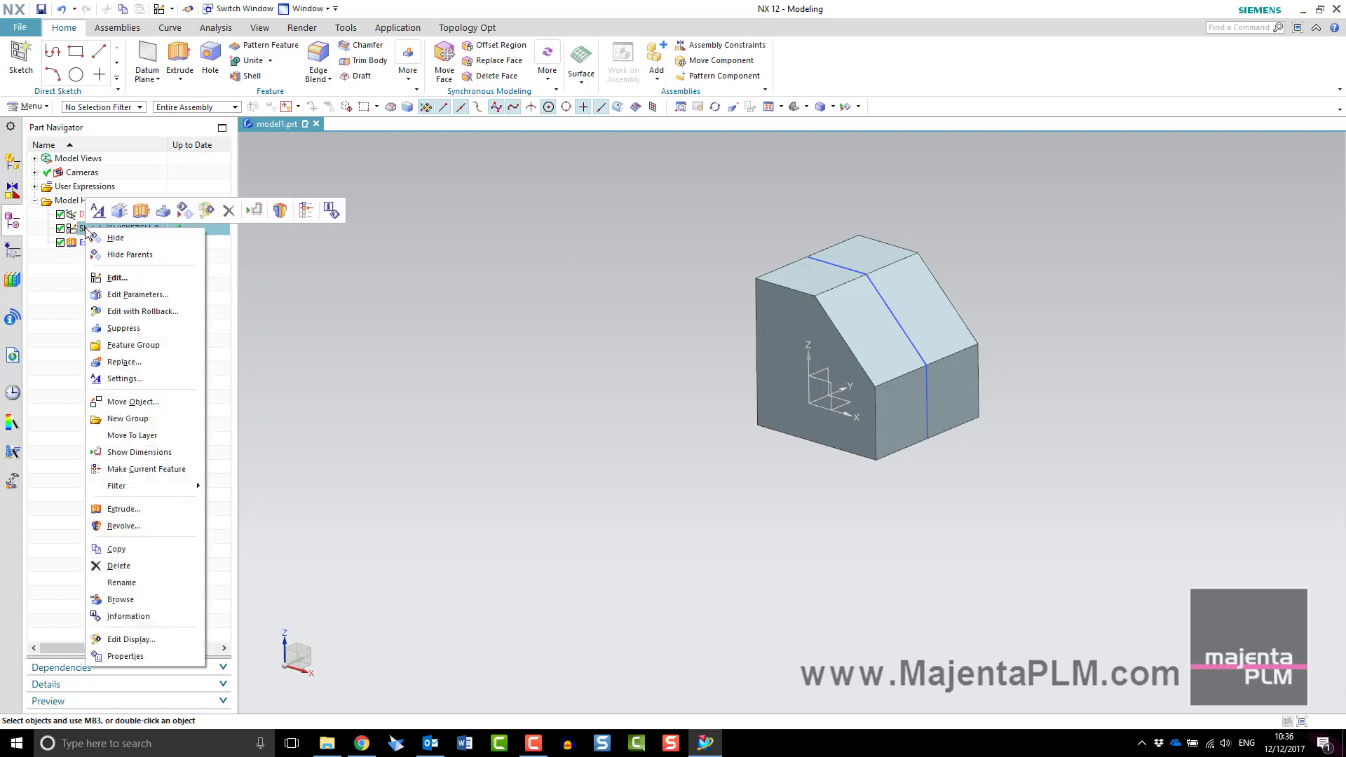
pyautogui.click(130, 242)
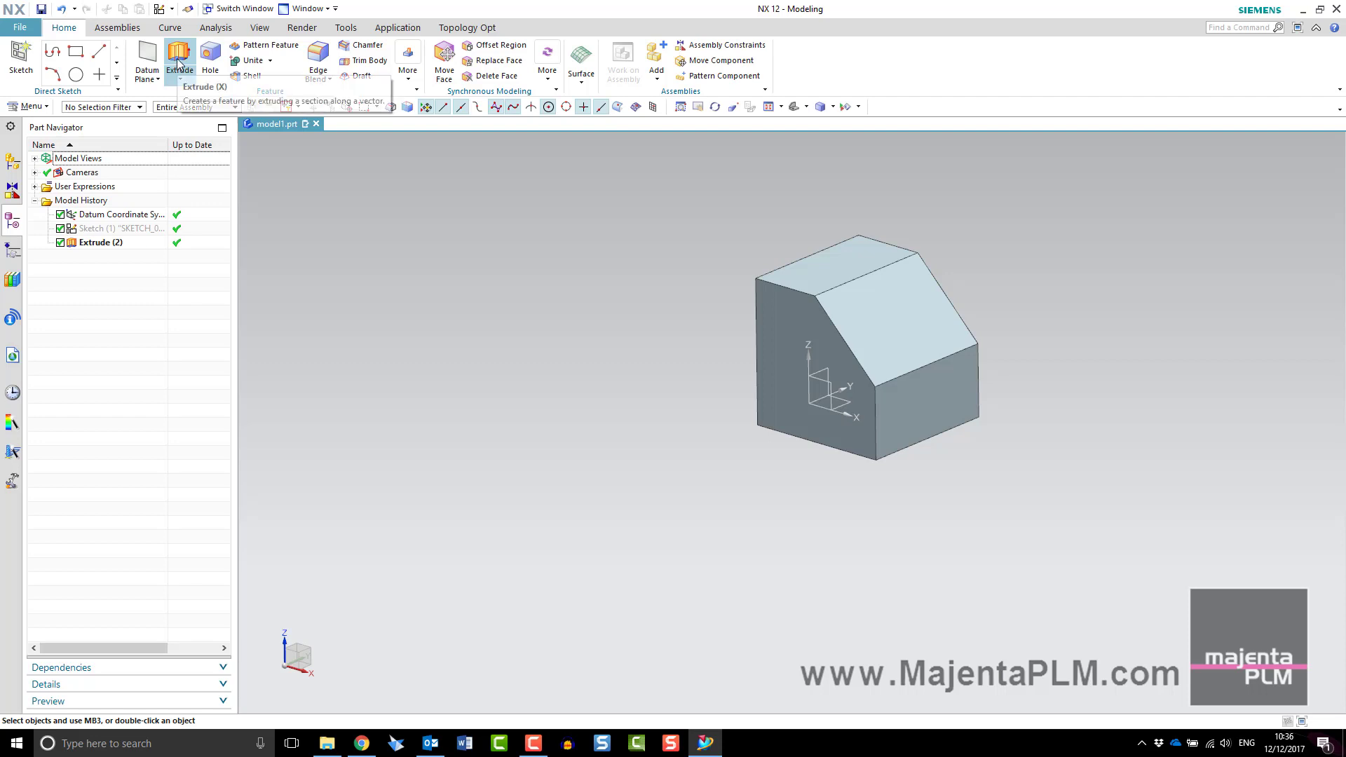
# - Start a new extrude section sketch on the block's end face
pyautogui.click(176, 70)
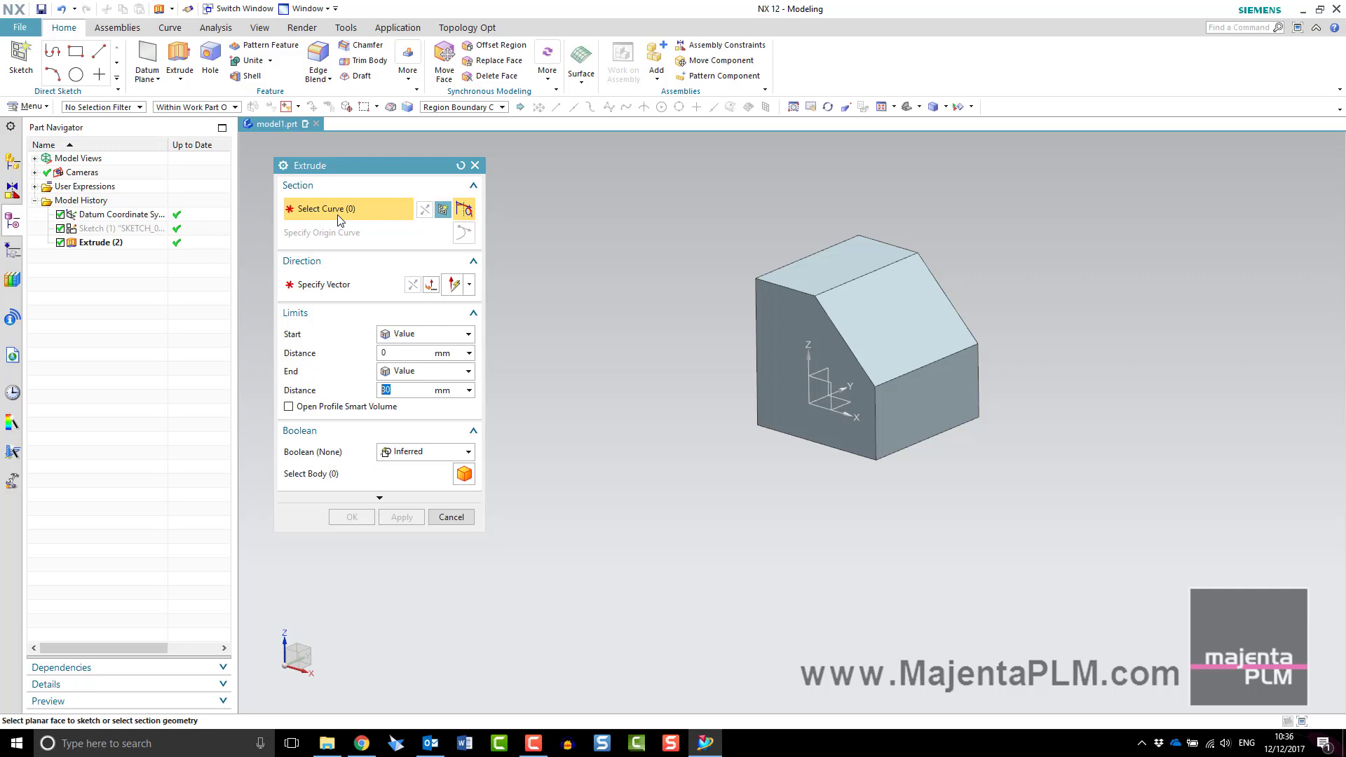
pyautogui.click(444, 210)
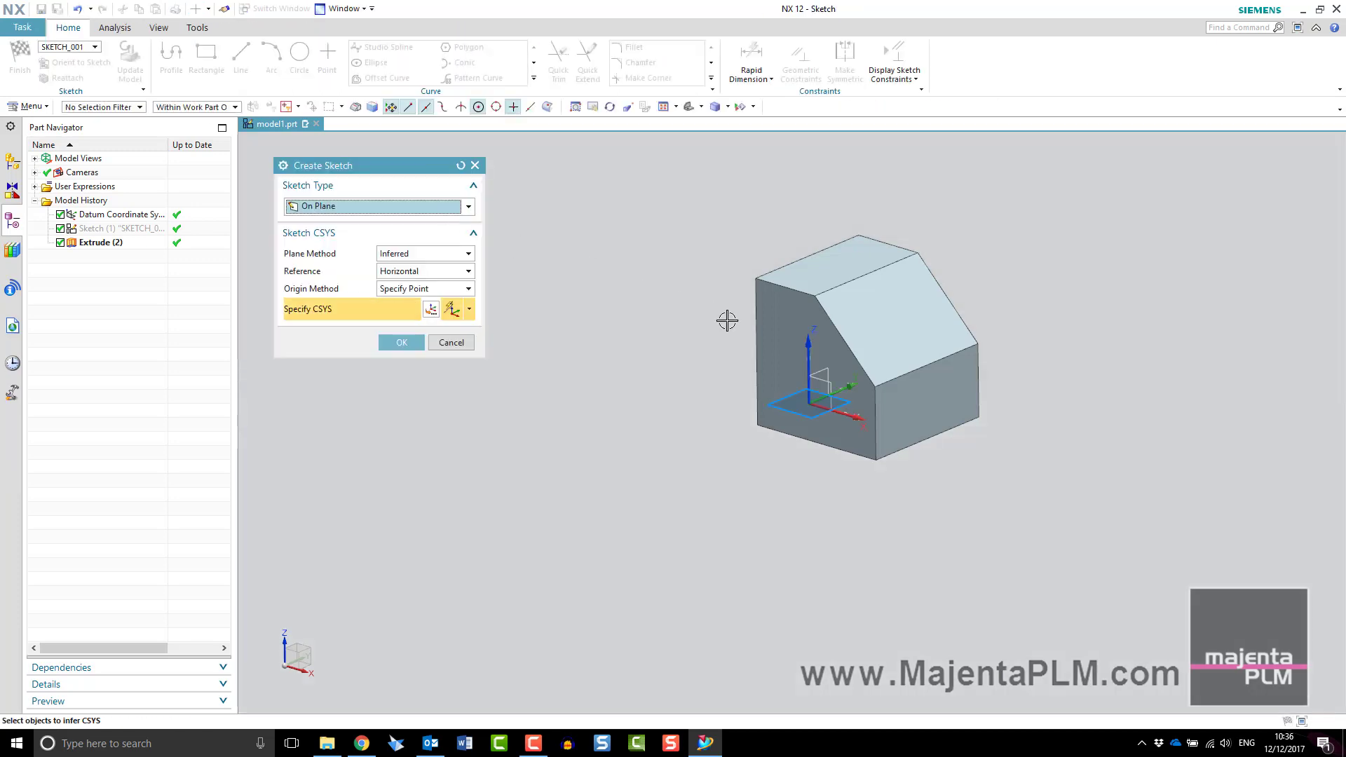
pyautogui.click(786, 329)
pyautogui.click(401, 342)
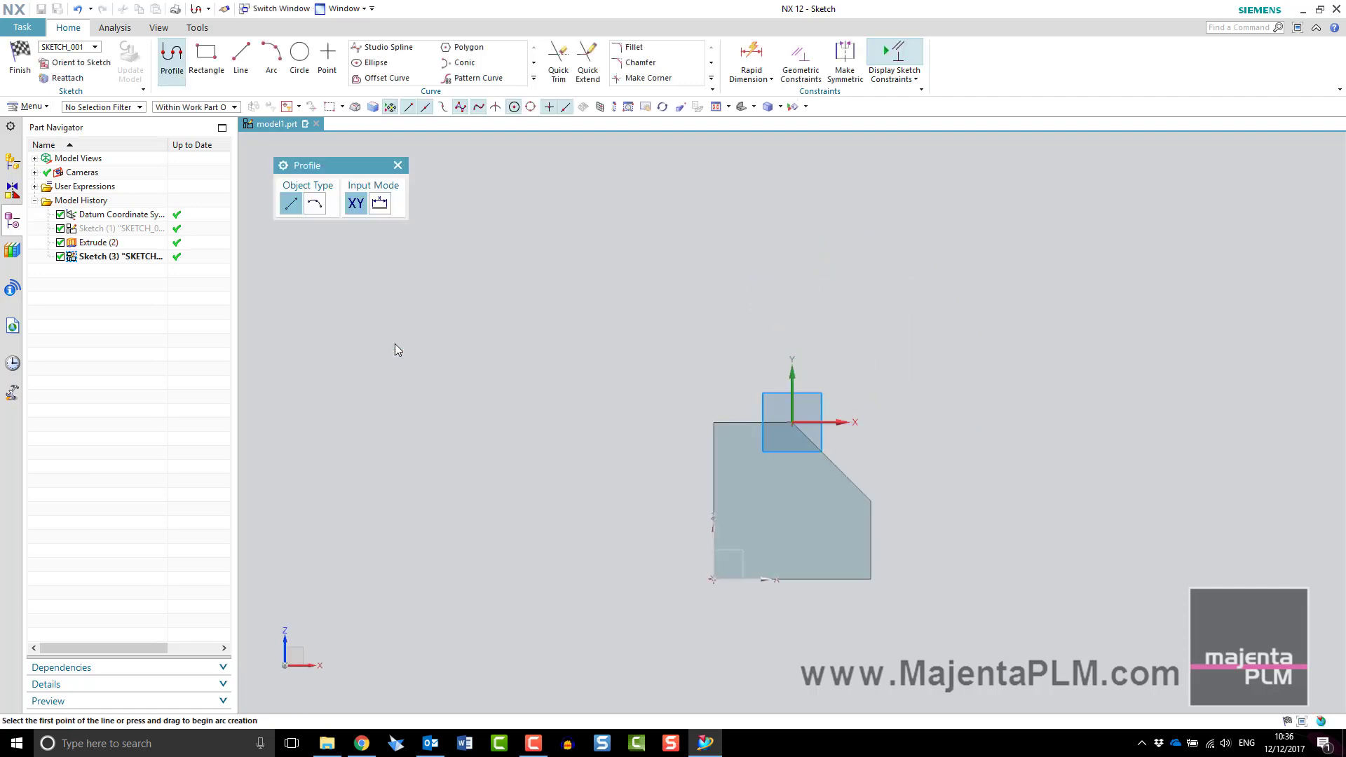
# - Draw a rectangle and size it 25 wide by 20 high
pyautogui.press('r')
pyautogui.click(731, 559)
pyautogui.click(785, 510)
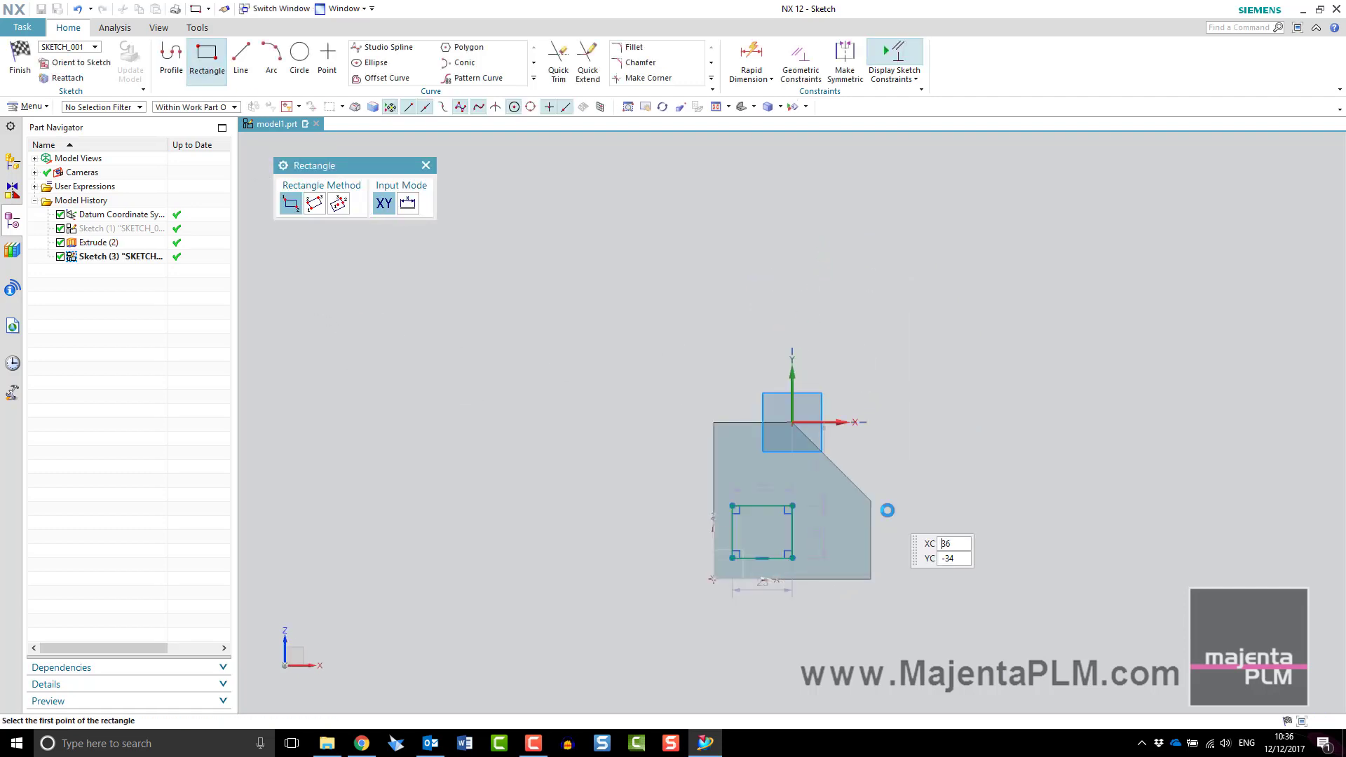
pyautogui.scroll(3, 790, 601)
pyautogui.press('Escape')
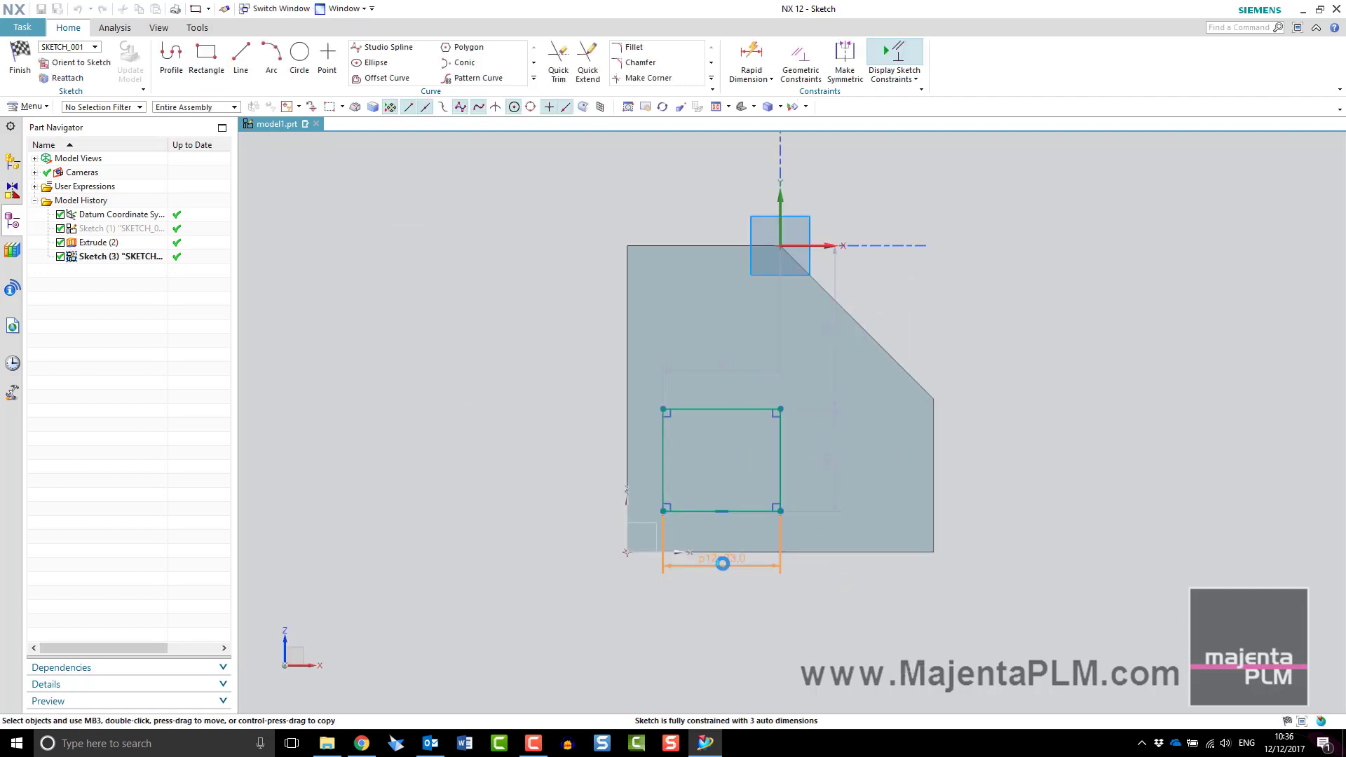
pyautogui.doubleClick(722, 561)
pyautogui.write('25')
pyautogui.press('Return')
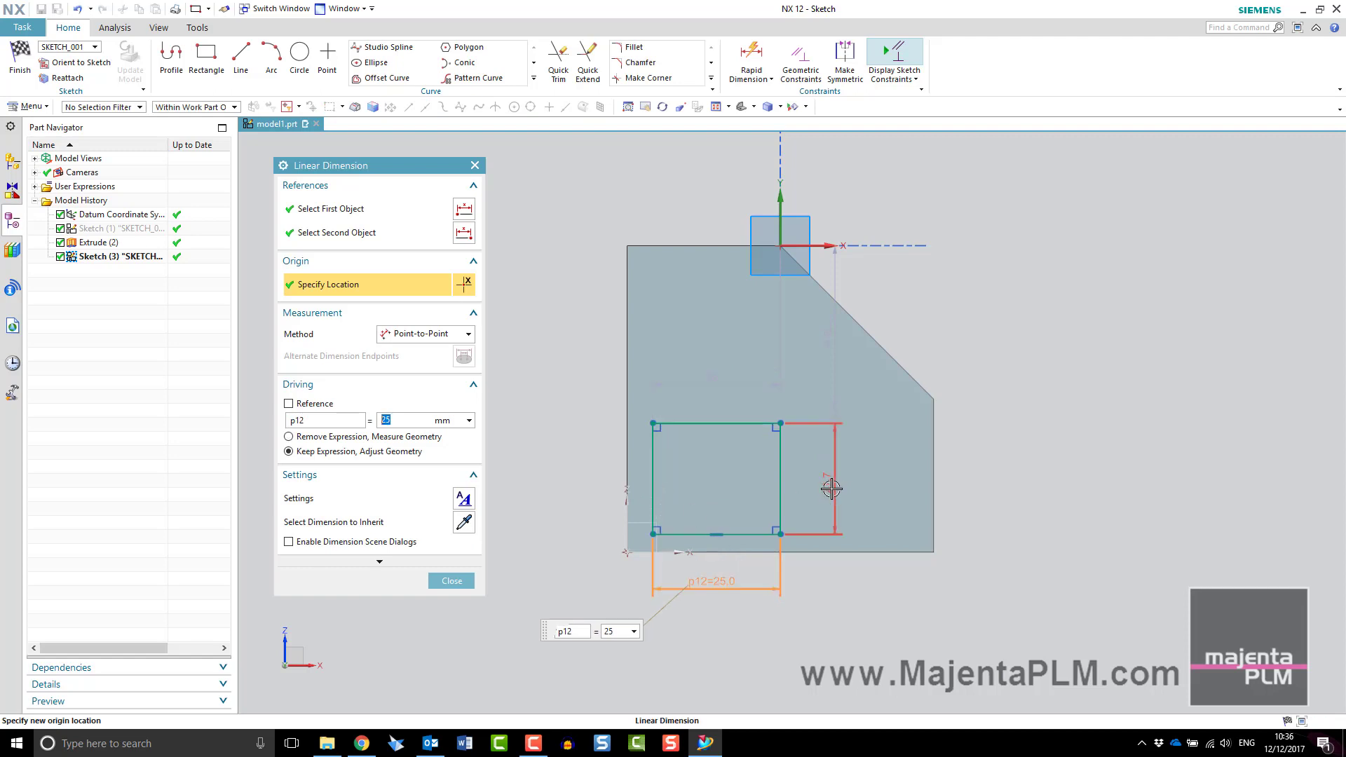
pyautogui.click(834, 490)
pyautogui.write('20')
pyautogui.press('Return')
pyautogui.press('Escape')
# - Position the rectangle 5 above the bottom edge and 5 from the left edge
pyautogui.press('d')
pyautogui.click(694, 525)
pyautogui.click(701, 552)
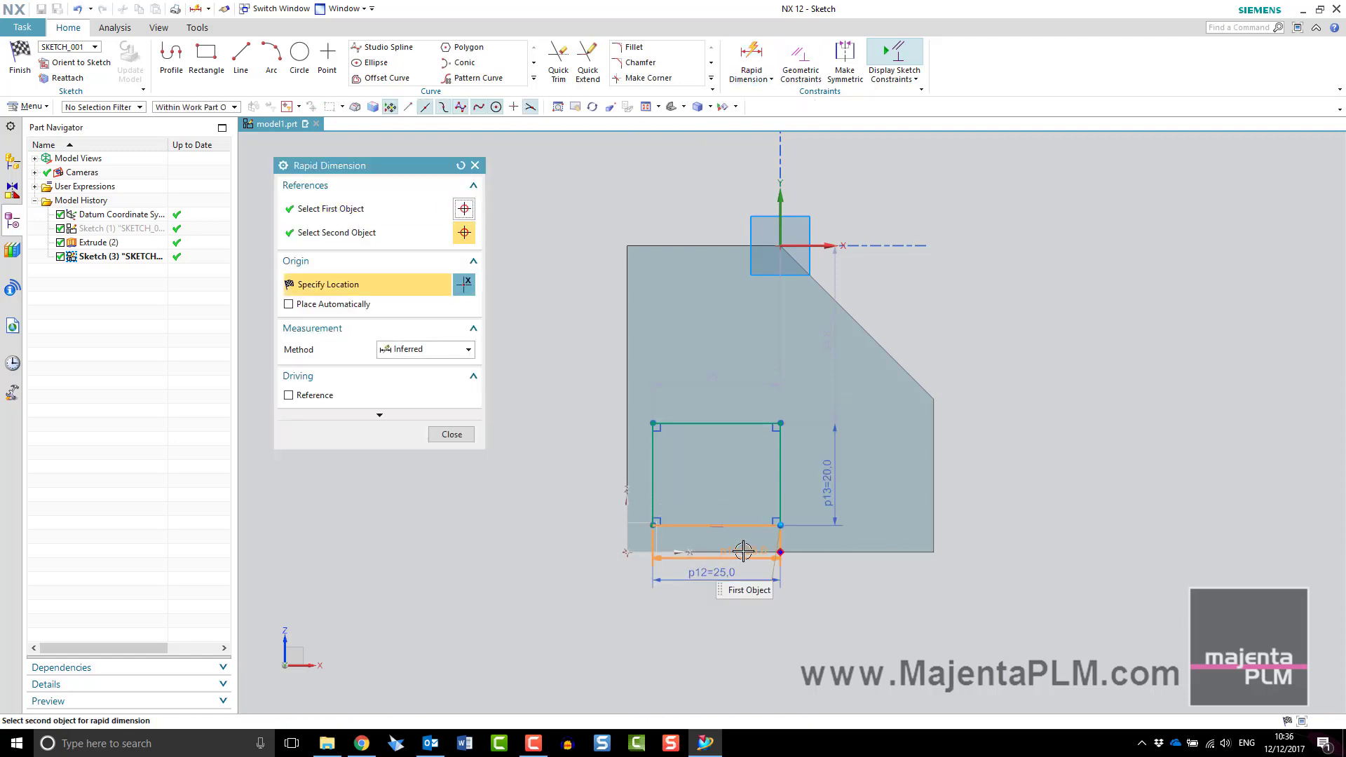
pyautogui.click(1070, 527)
pyautogui.click(626, 463)
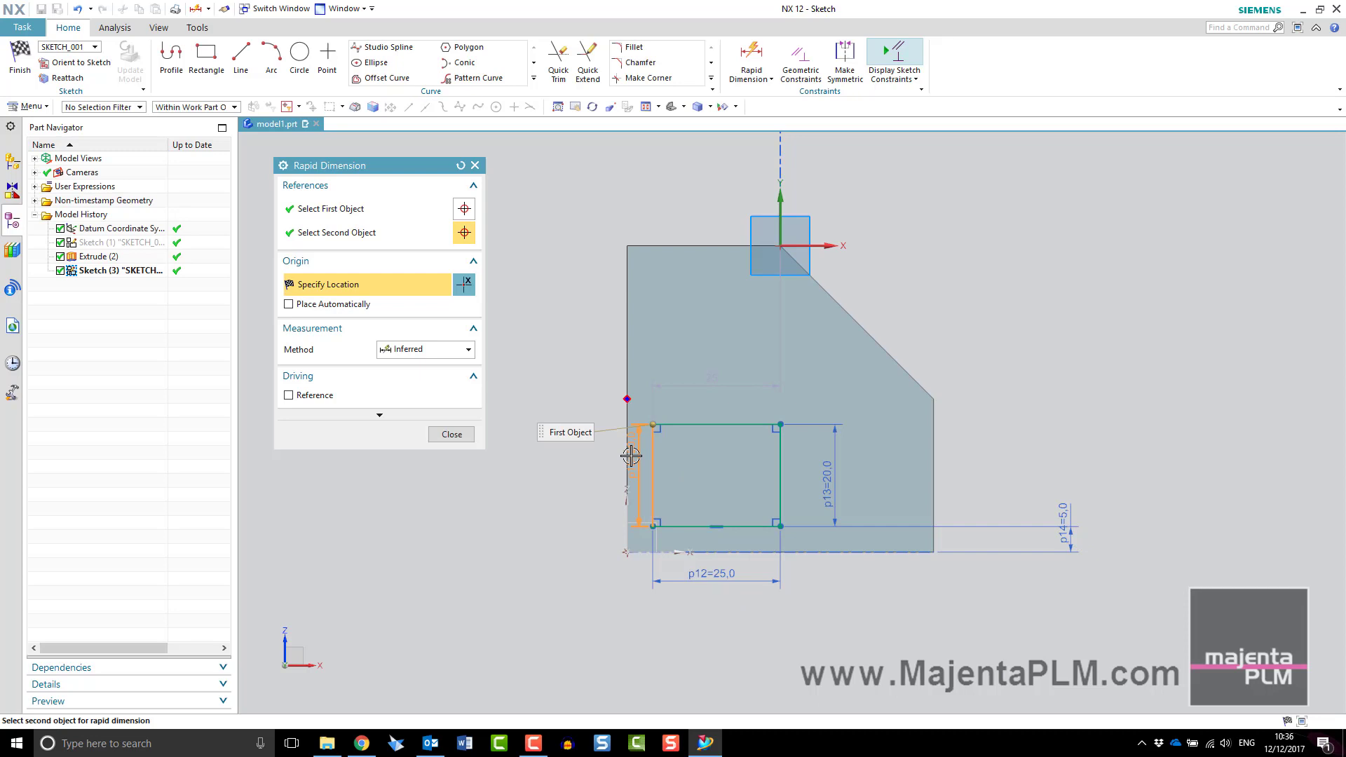
pyautogui.click(652, 463)
pyautogui.click(637, 211)
pyautogui.click(451, 434)
pyautogui.press('Home')
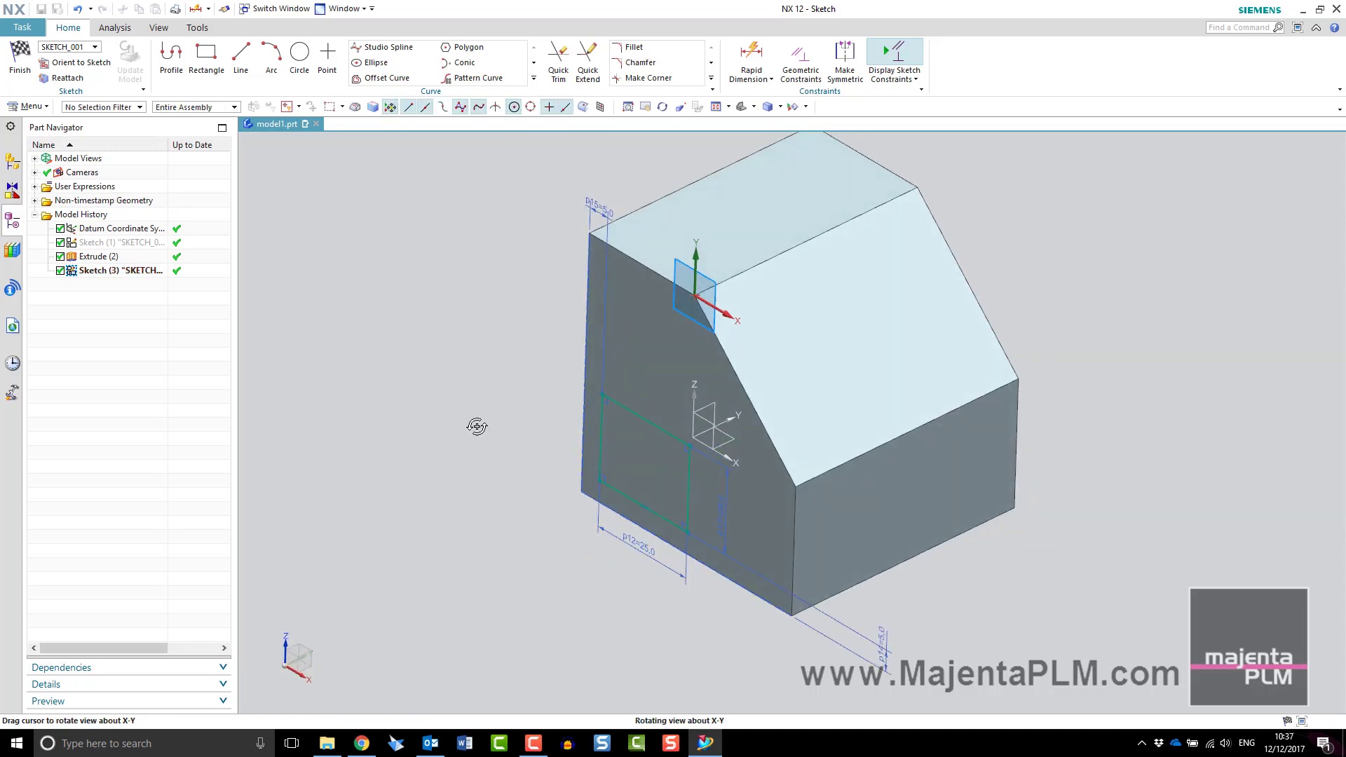
# - Extrude the rectangle with Subtract, reversed into the block, to cut the pocket
pyautogui.click(19, 65)
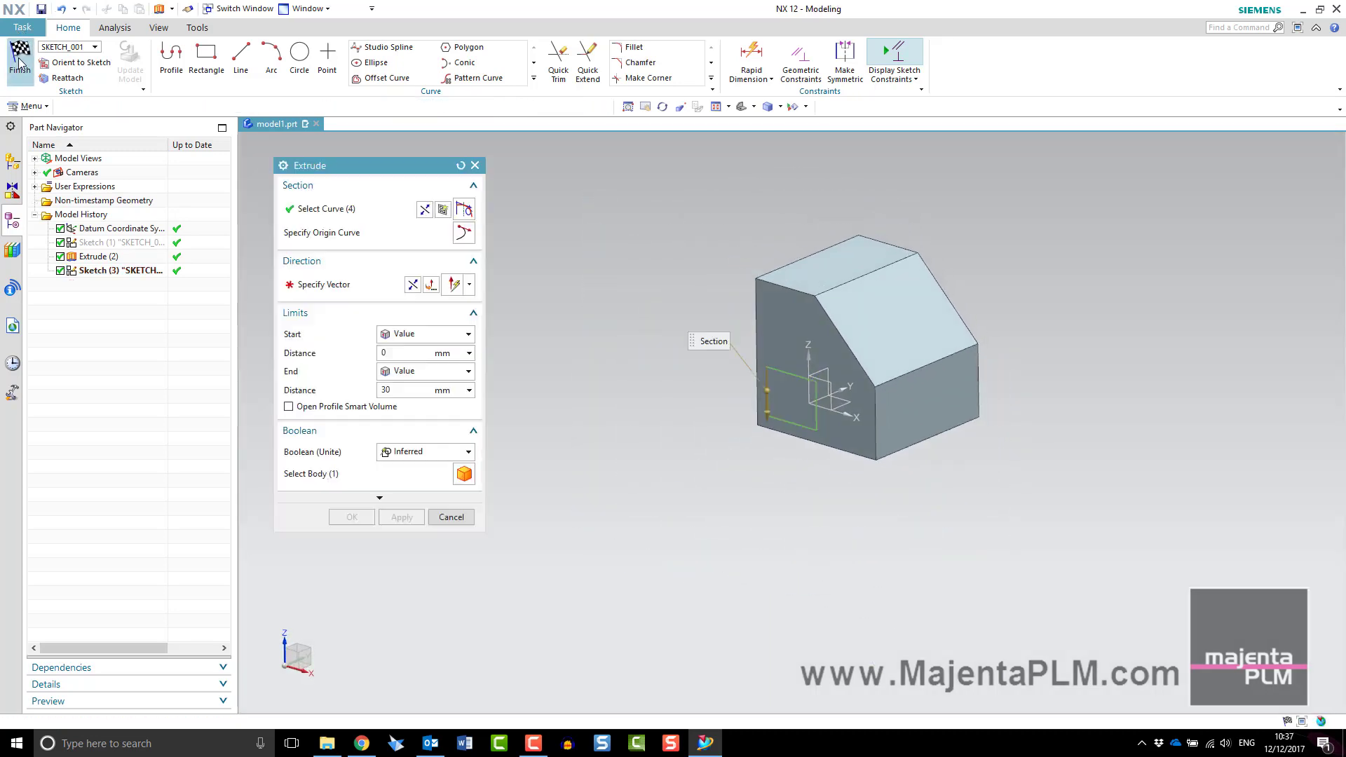
pyautogui.click(421, 452)
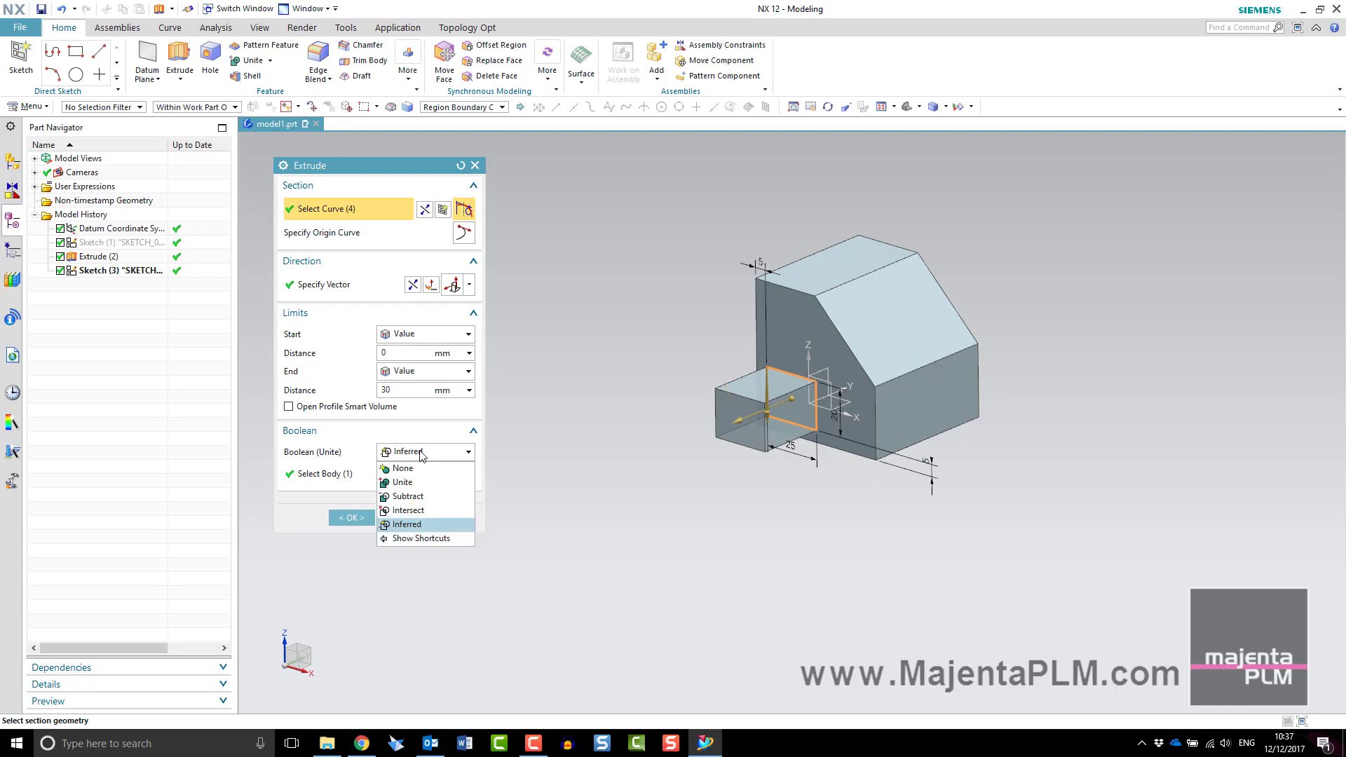
pyautogui.click(416, 488)
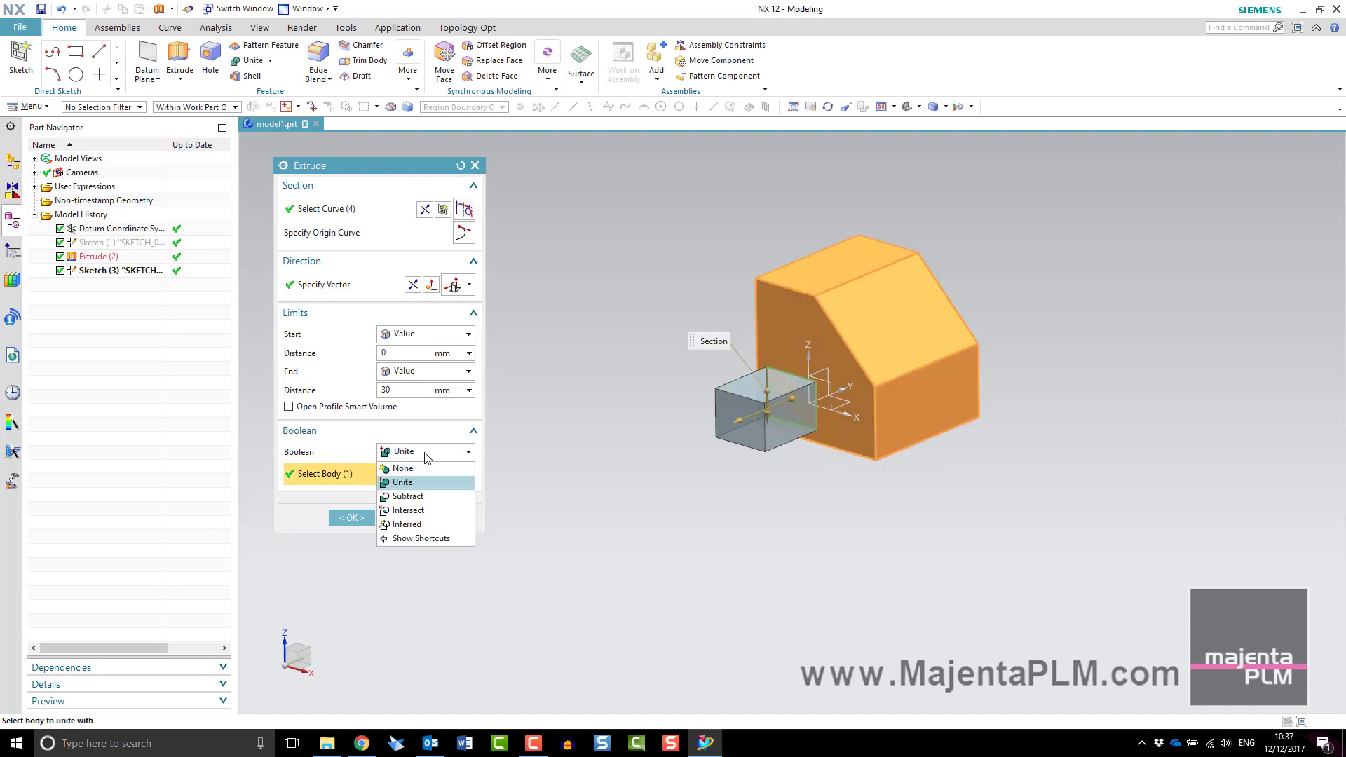
pyautogui.click(414, 495)
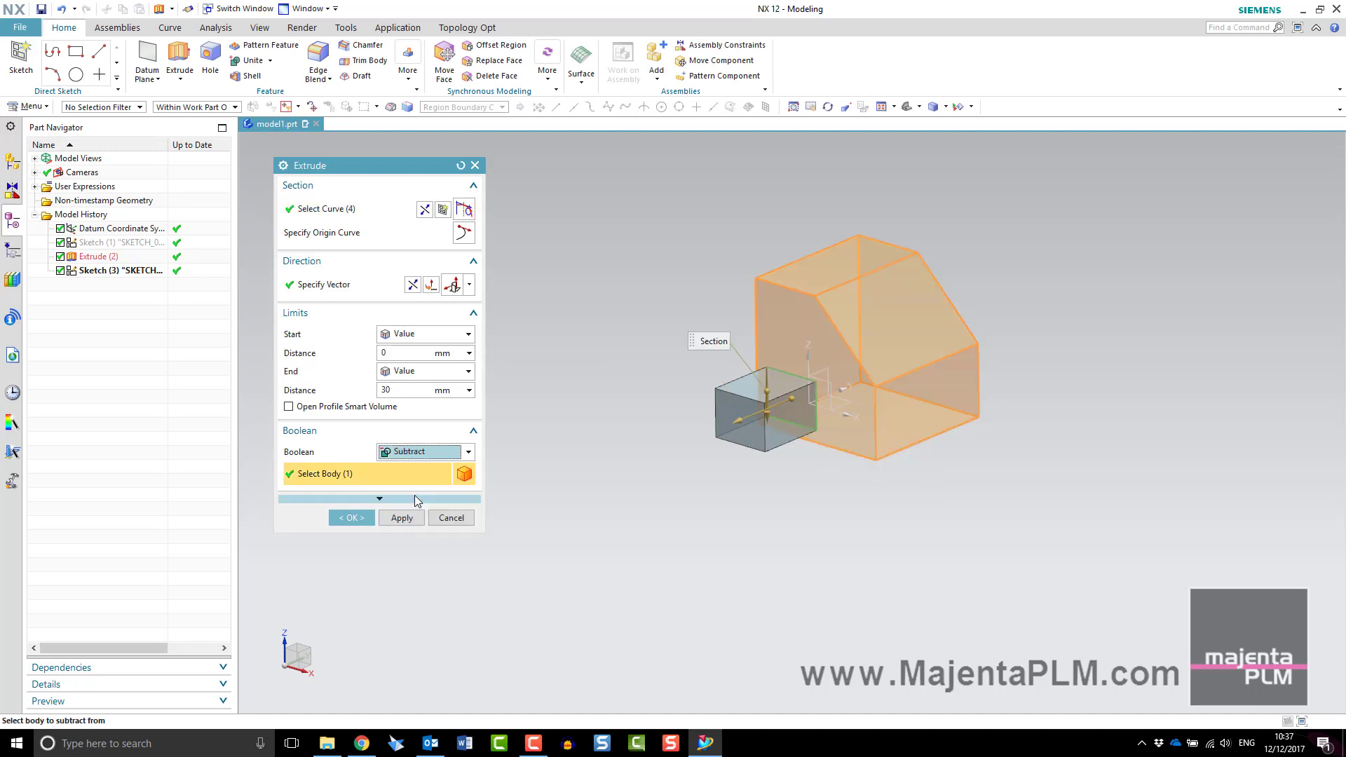
pyautogui.click(413, 285)
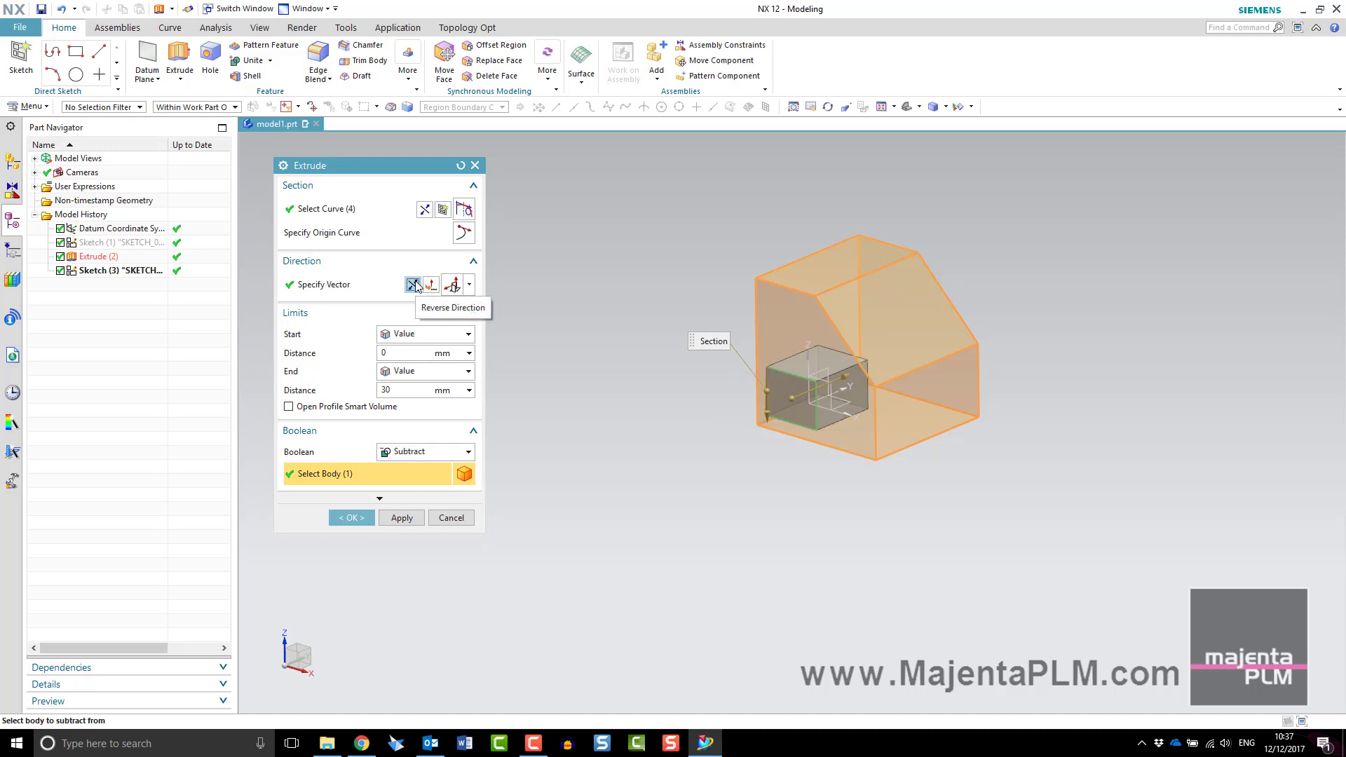
pyautogui.click(352, 518)
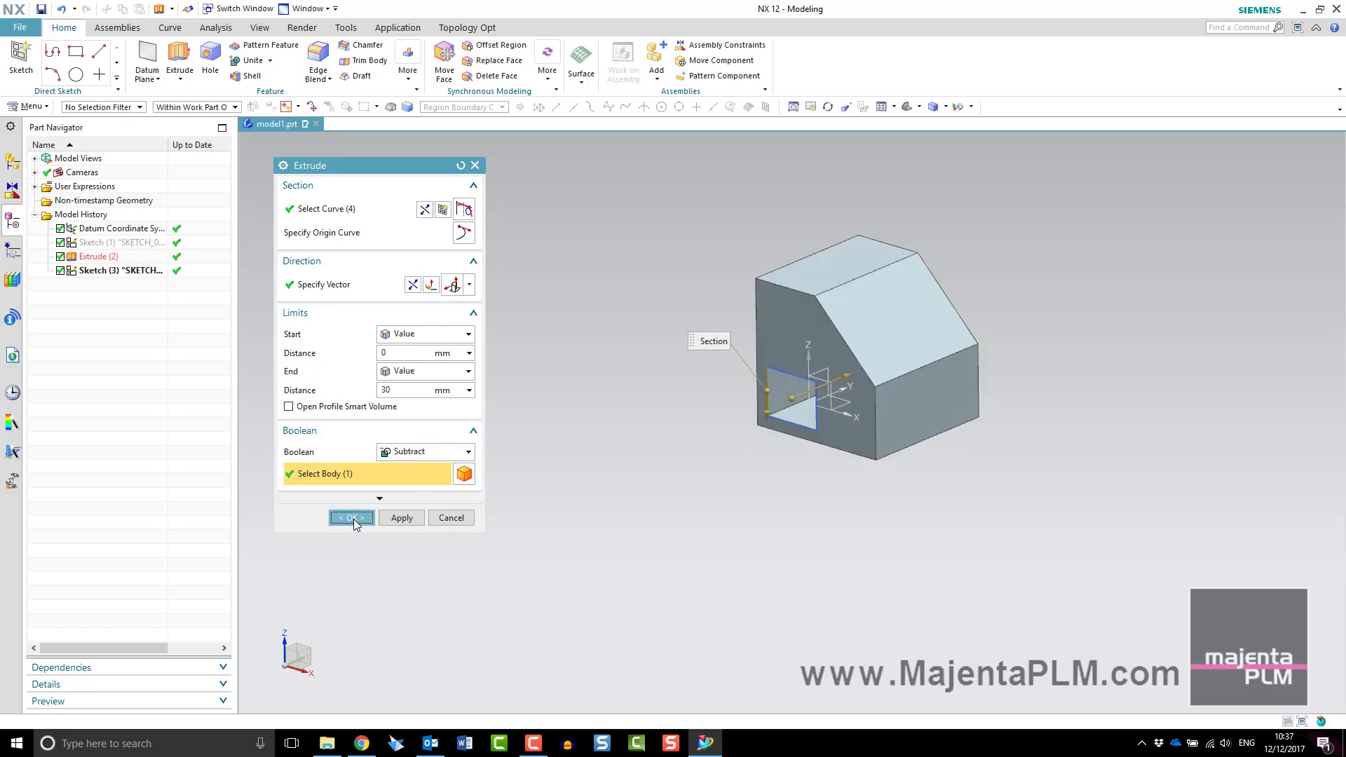
pyautogui.moveTo(581, 519)
pyautogui.mouseDown(button='middle')
pyautogui.moveTo(655, 489)
pyautogui.moveTo(580, 499)
pyautogui.mouseUp(button='middle')
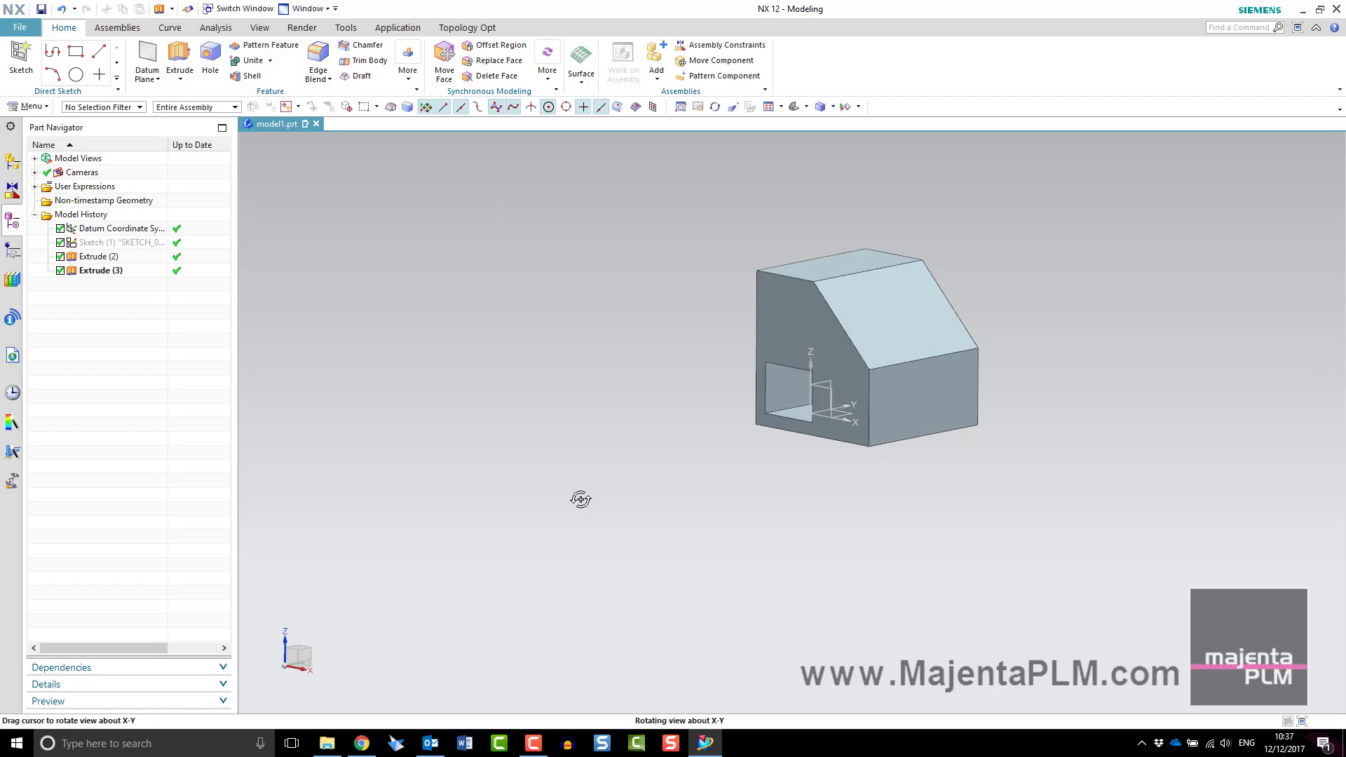
# - Round the sloped face's upper and lower edges with a 10 mm edge blend
pyautogui.press('Home')
pyautogui.press('b')
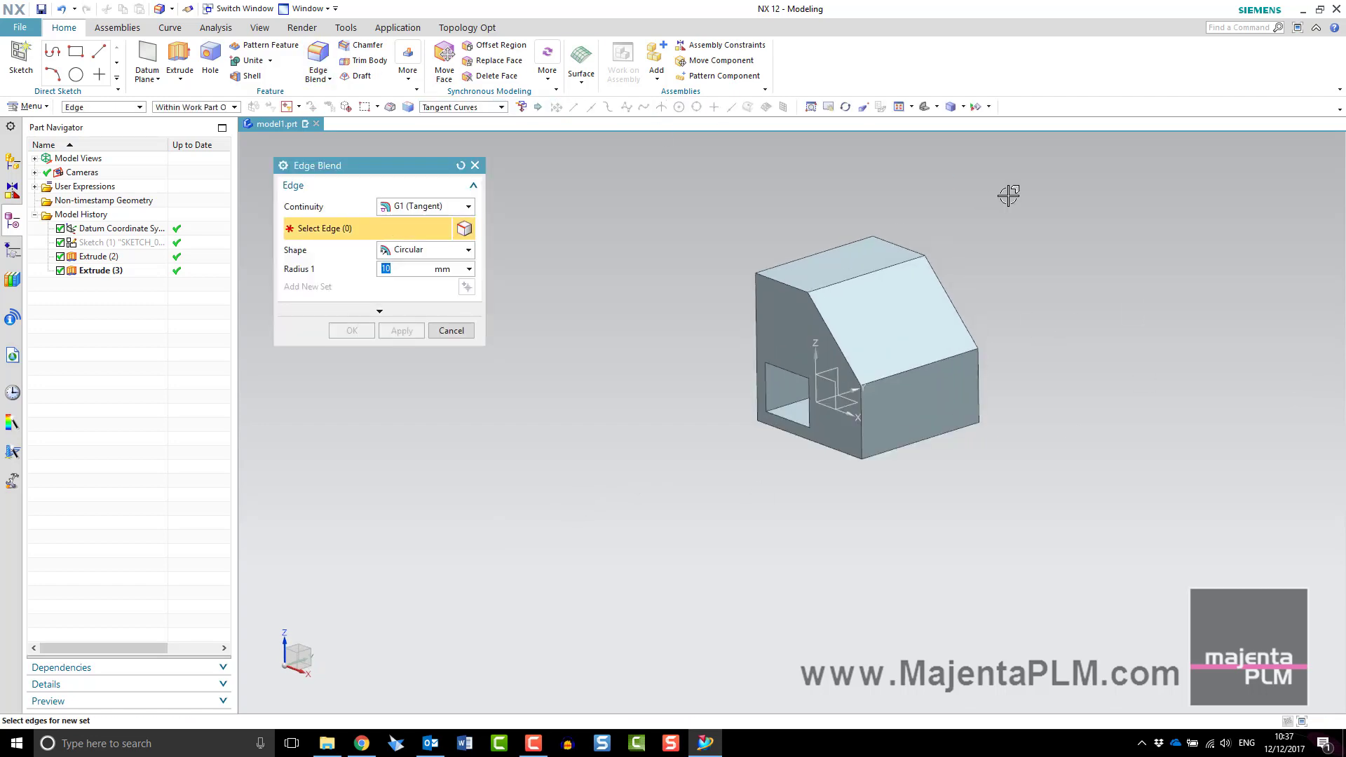
pyautogui.scroll(3, 1010, 200)
pyautogui.click(846, 462)
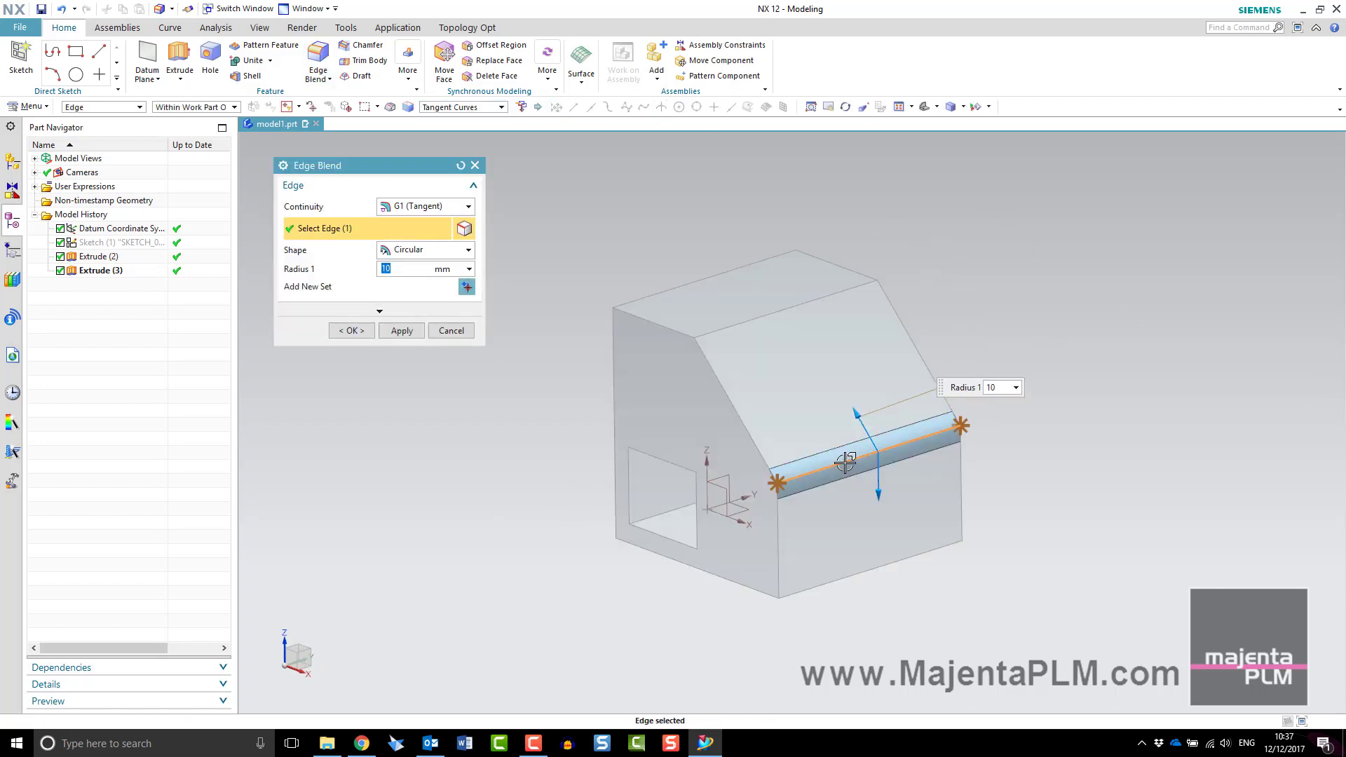
pyautogui.click(755, 317)
pyautogui.click(360, 335)
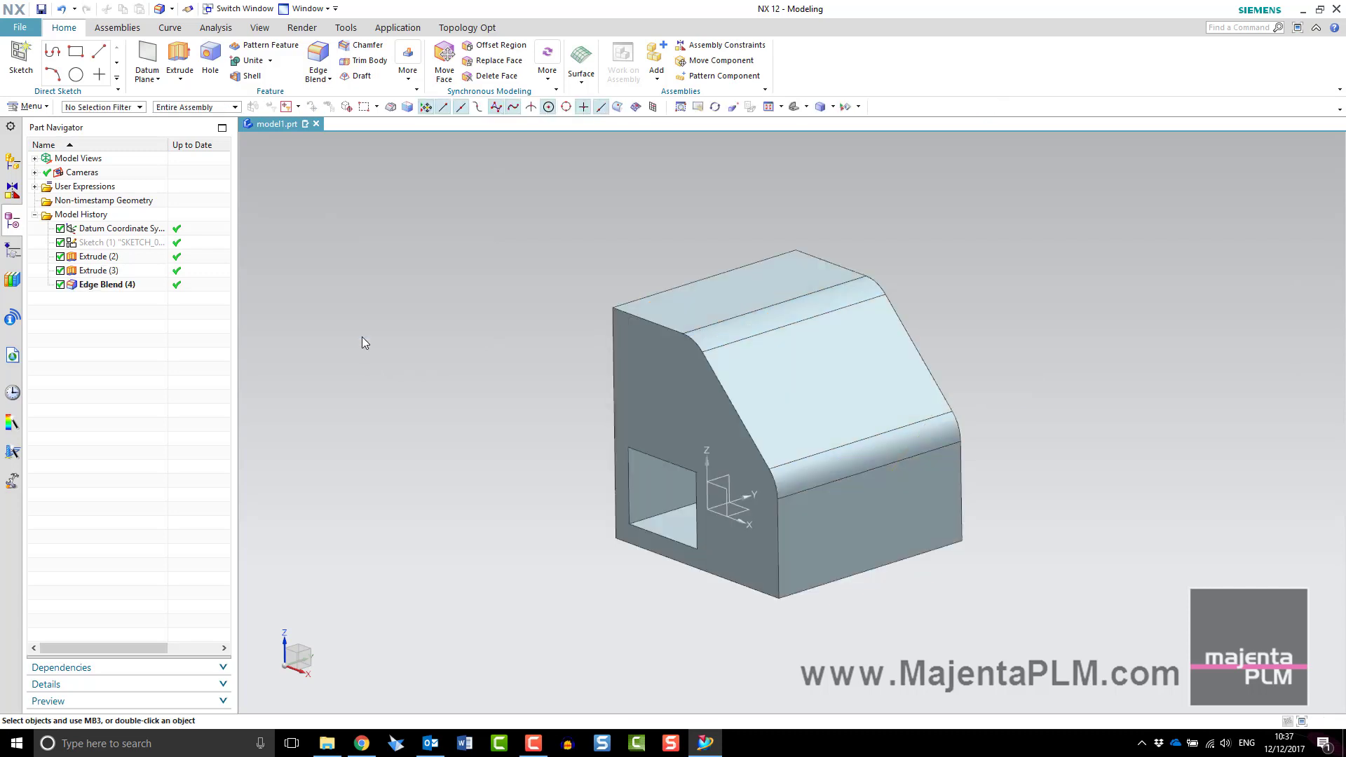
pyautogui.click(210, 56)
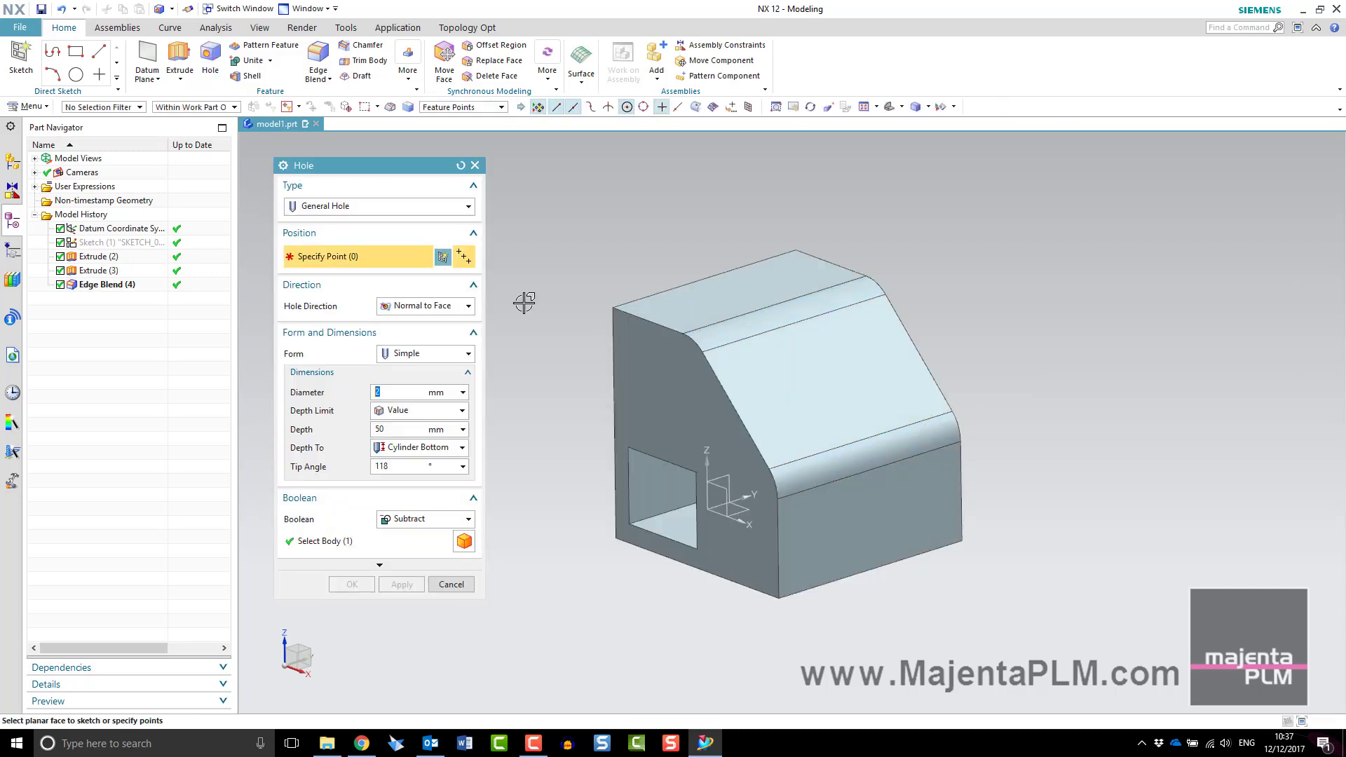
# - Place the hole point on the block's front face, 10 mm from the top and left edges
pyautogui.click(650, 372)
pyautogui.click(737, 384)
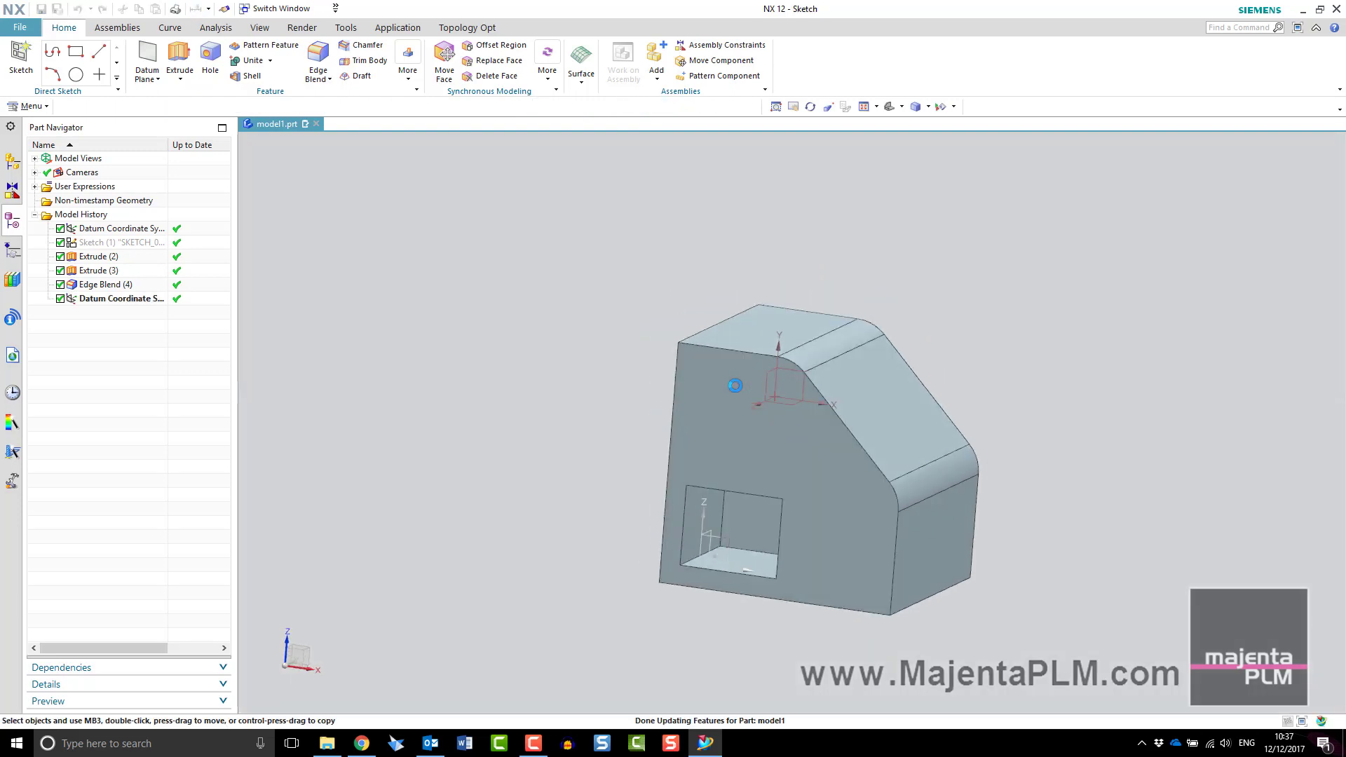
pyautogui.click(452, 252)
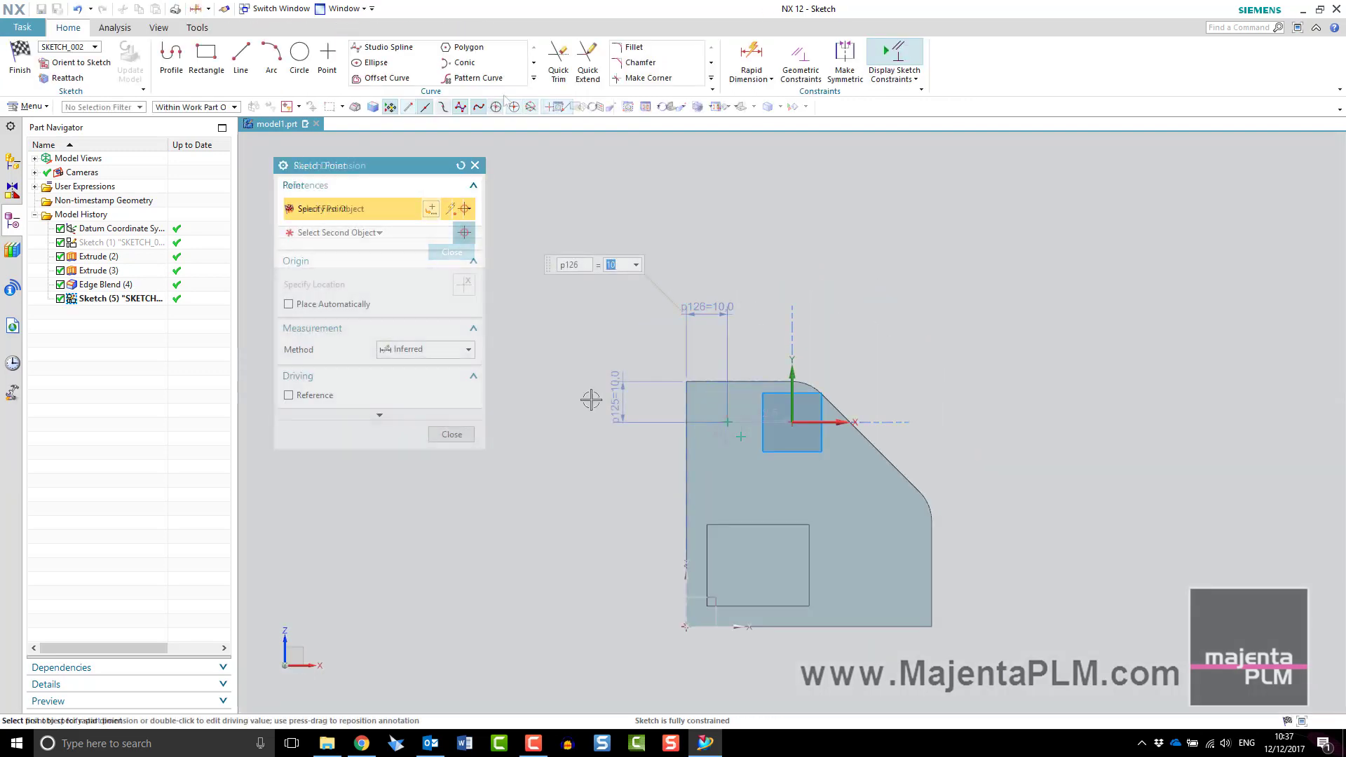
pyautogui.click(465, 435)
pyautogui.click(20, 57)
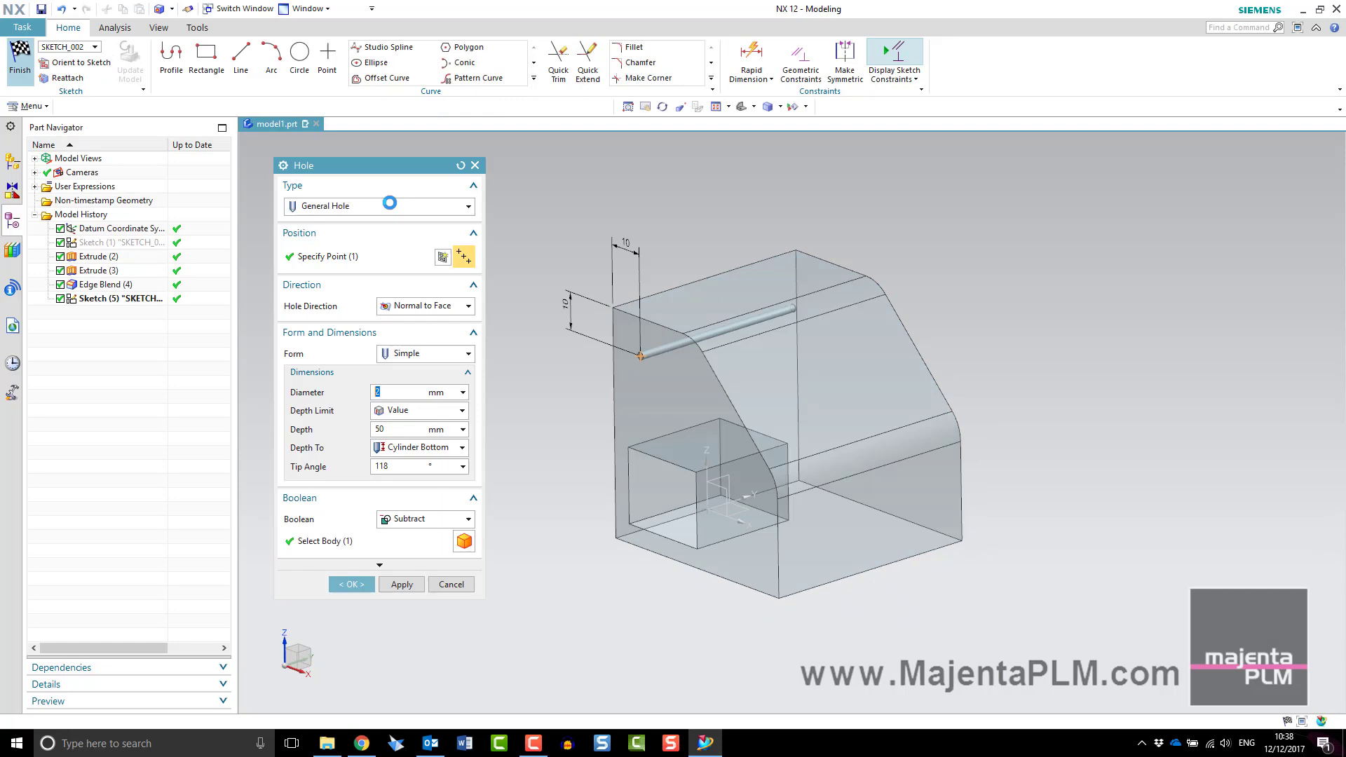
# - Set the hole diameter to 10 mm and create Simple Hole (5)
pyautogui.write('10')
pyautogui.press('Return')
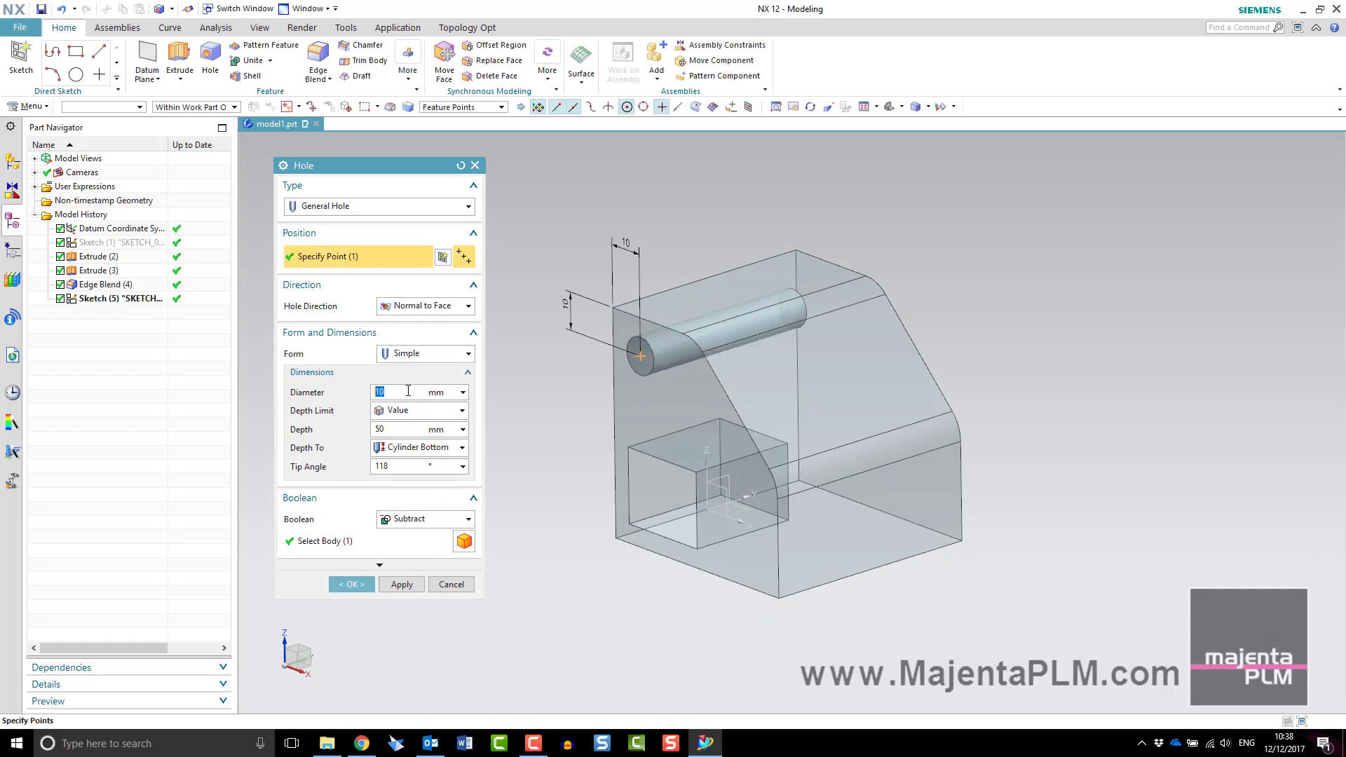
pyautogui.moveTo(718, 322); pyautogui.dragTo(747, 410, button='middle')
pyautogui.click(353, 585)
pyautogui.moveTo(448, 604); pyautogui.dragTo(498, 584, button='middle')
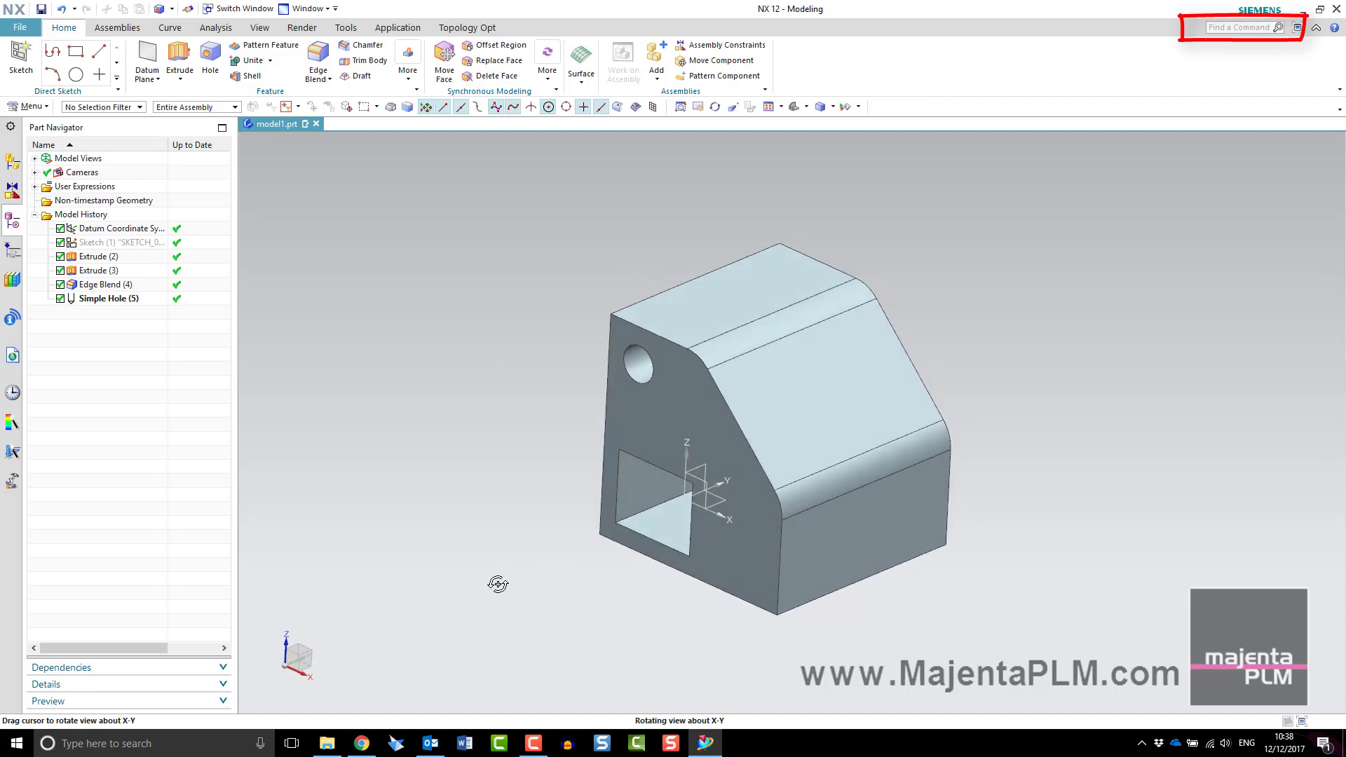
# - Select Extrude (3), Edge Blend (4) and Sketch (1), then reopen the pocket extrusion Extrude (3) for editing
pyautogui.click(89, 271)
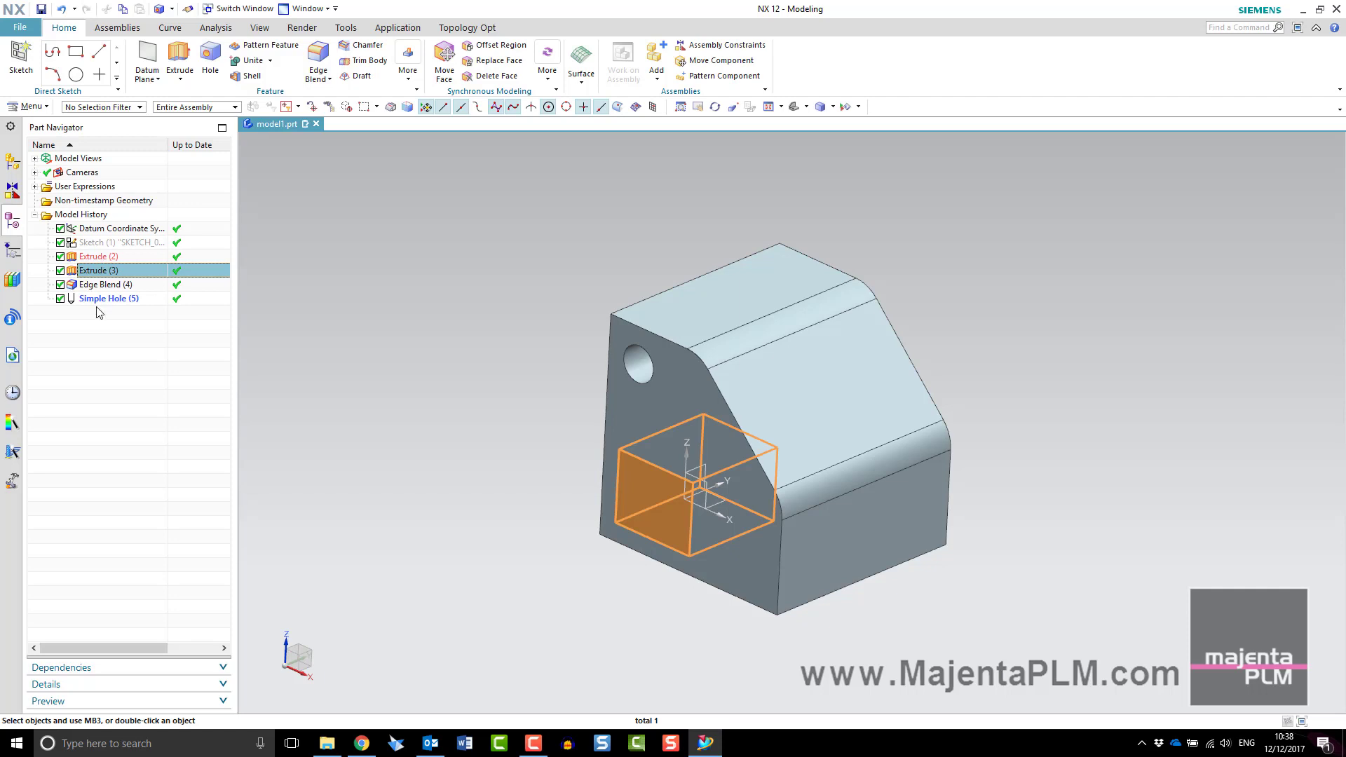
pyautogui.click(103, 285)
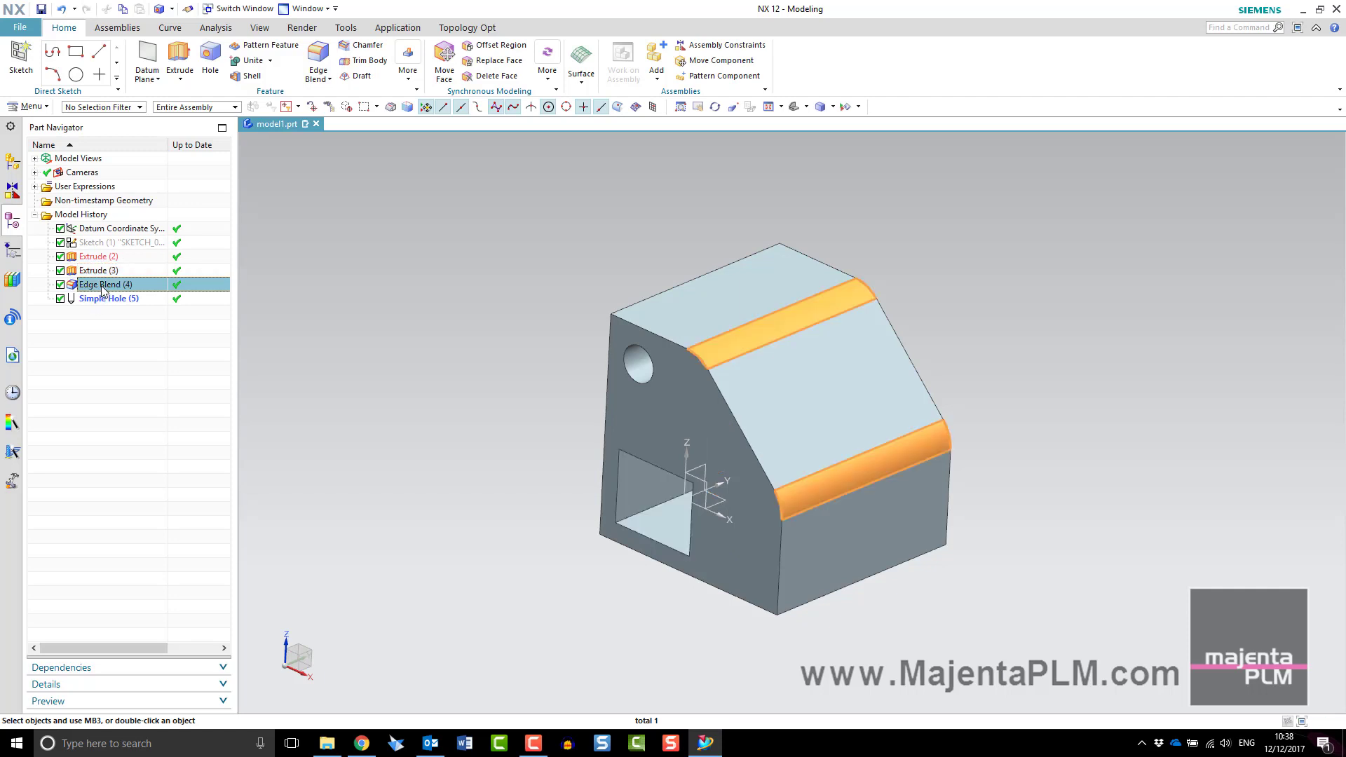
pyautogui.click(93, 245)
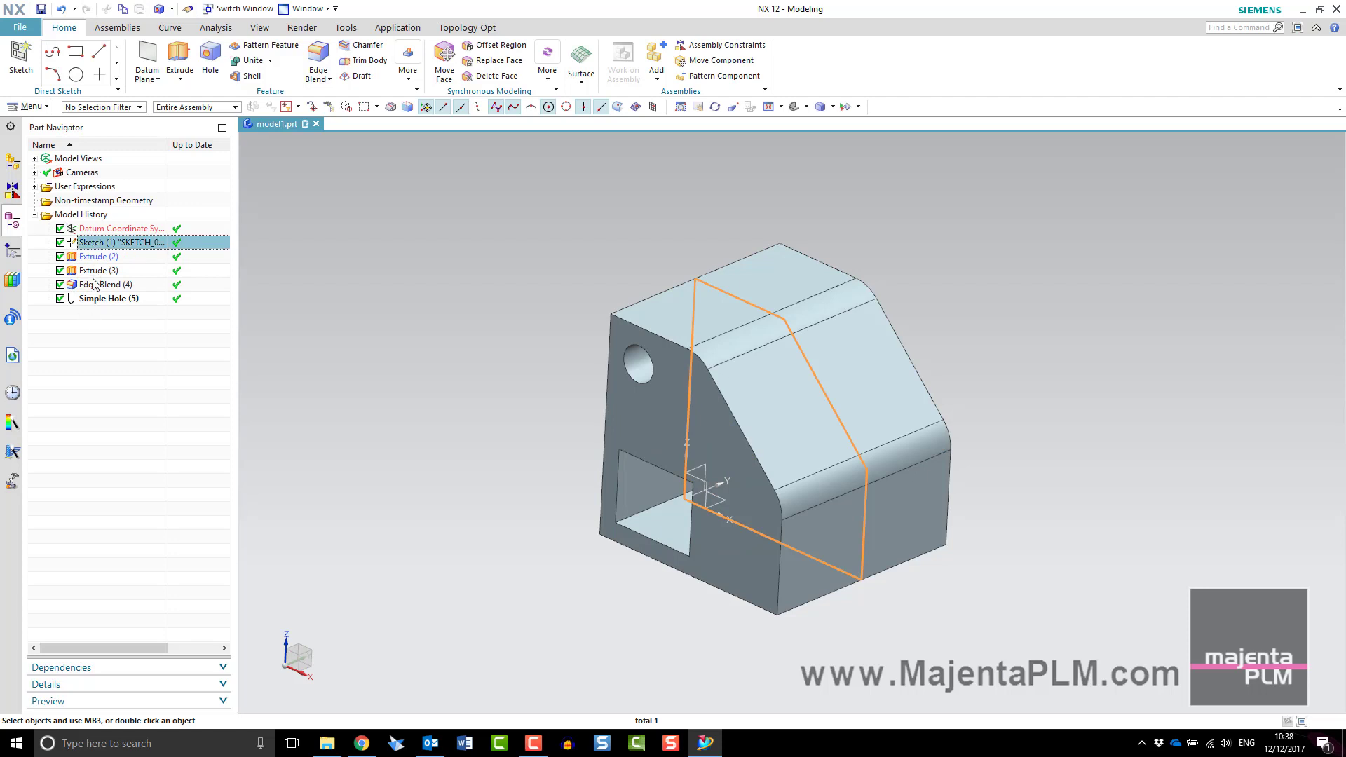
pyautogui.click(96, 270)
pyautogui.doubleClick(93, 272)
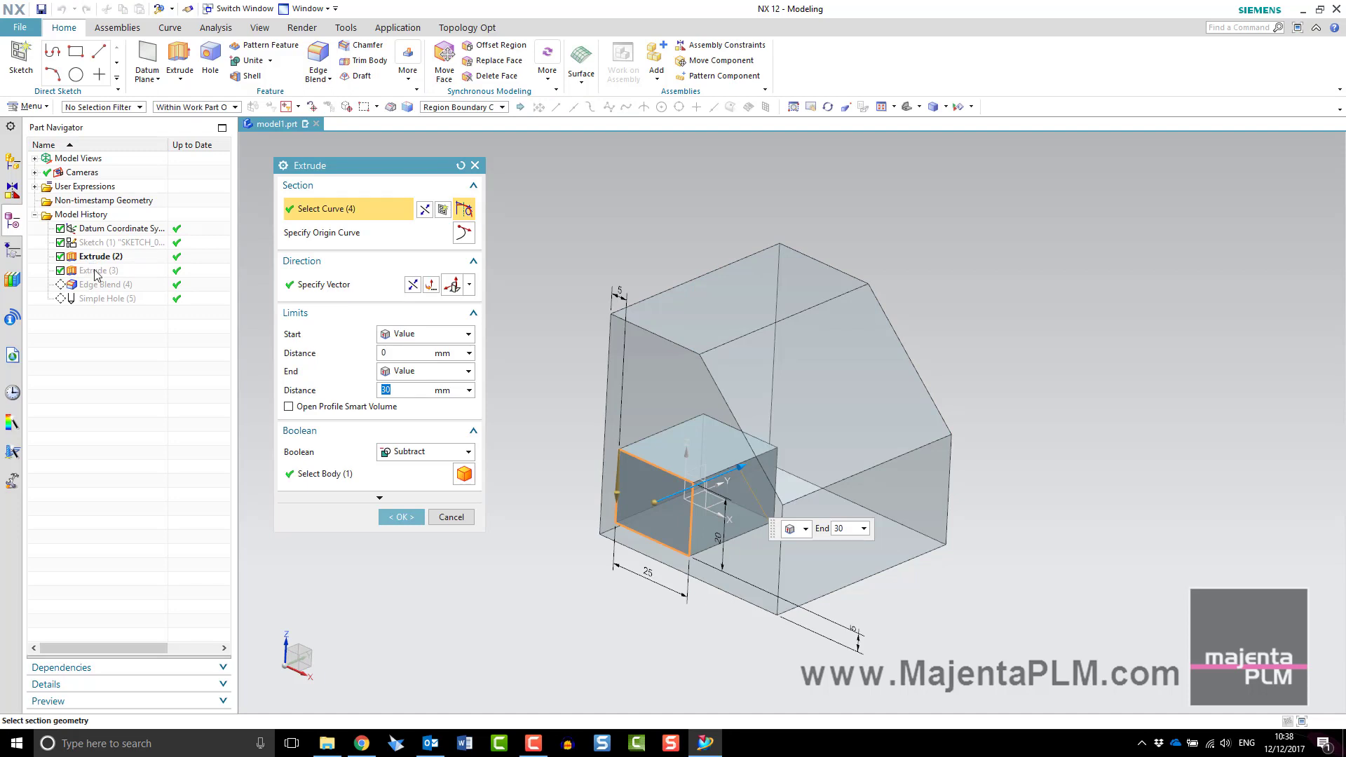
# - Change the pocket's end distance to 20 mm and its sketch width p12 to 20
pyautogui.write('20')
pyautogui.press('Return')
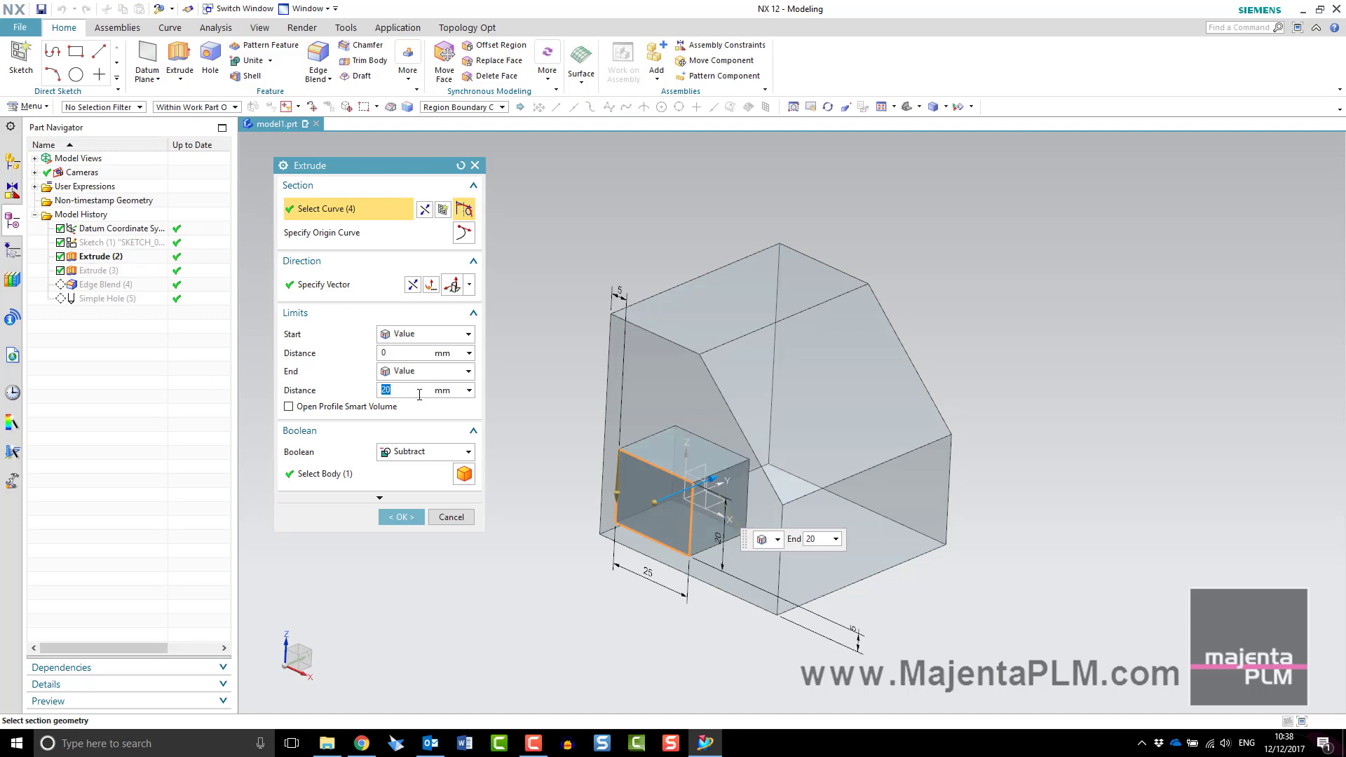
pyautogui.click(443, 210)
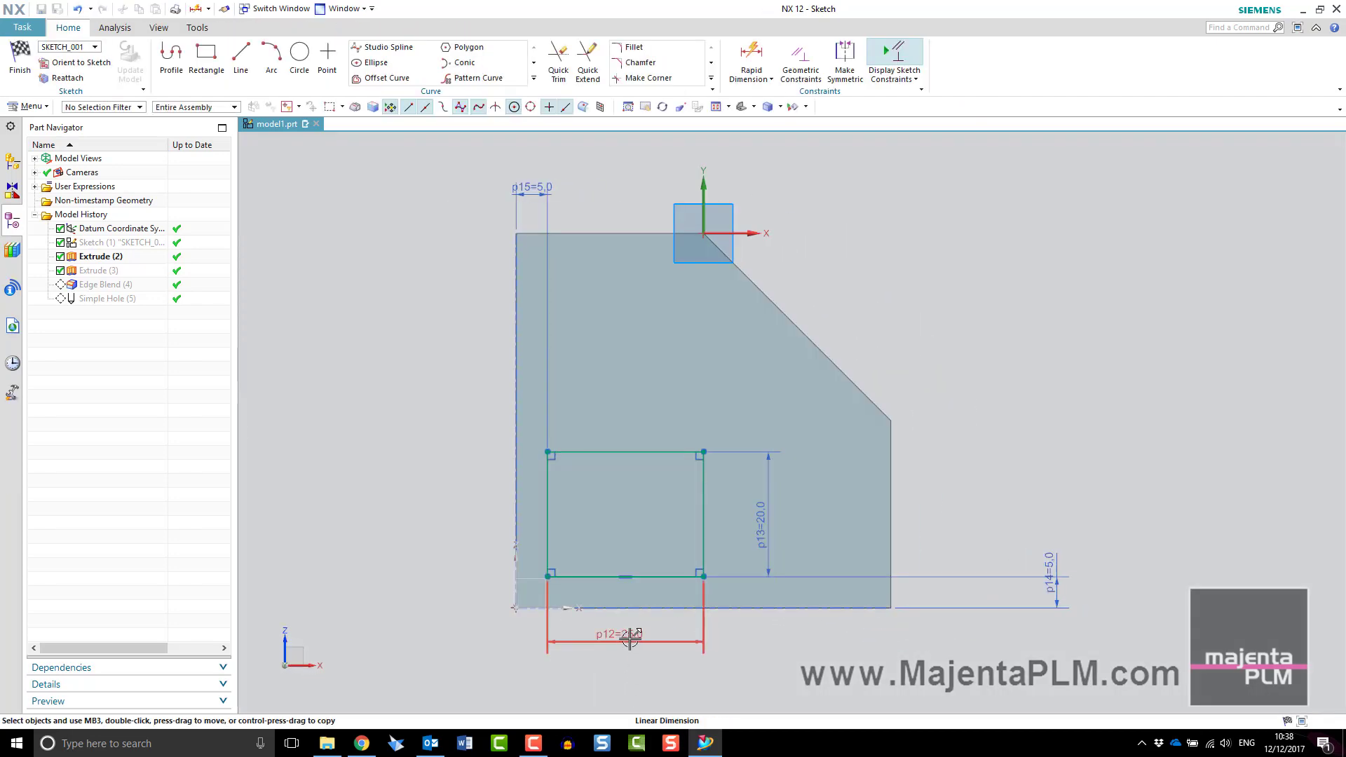
pyautogui.click(628, 635)
pyautogui.doubleClick(629, 638)
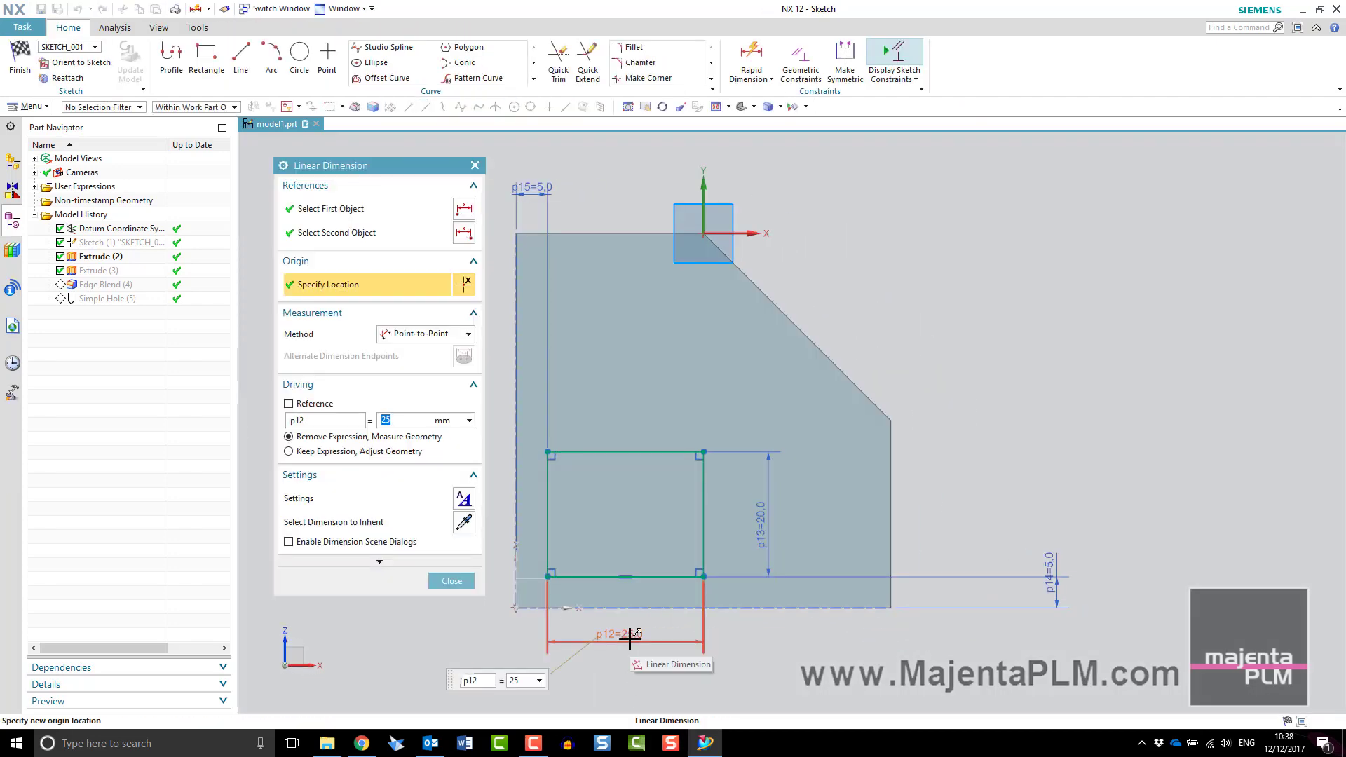
pyautogui.write('20')
pyautogui.press('Return')
pyautogui.click(452, 580)
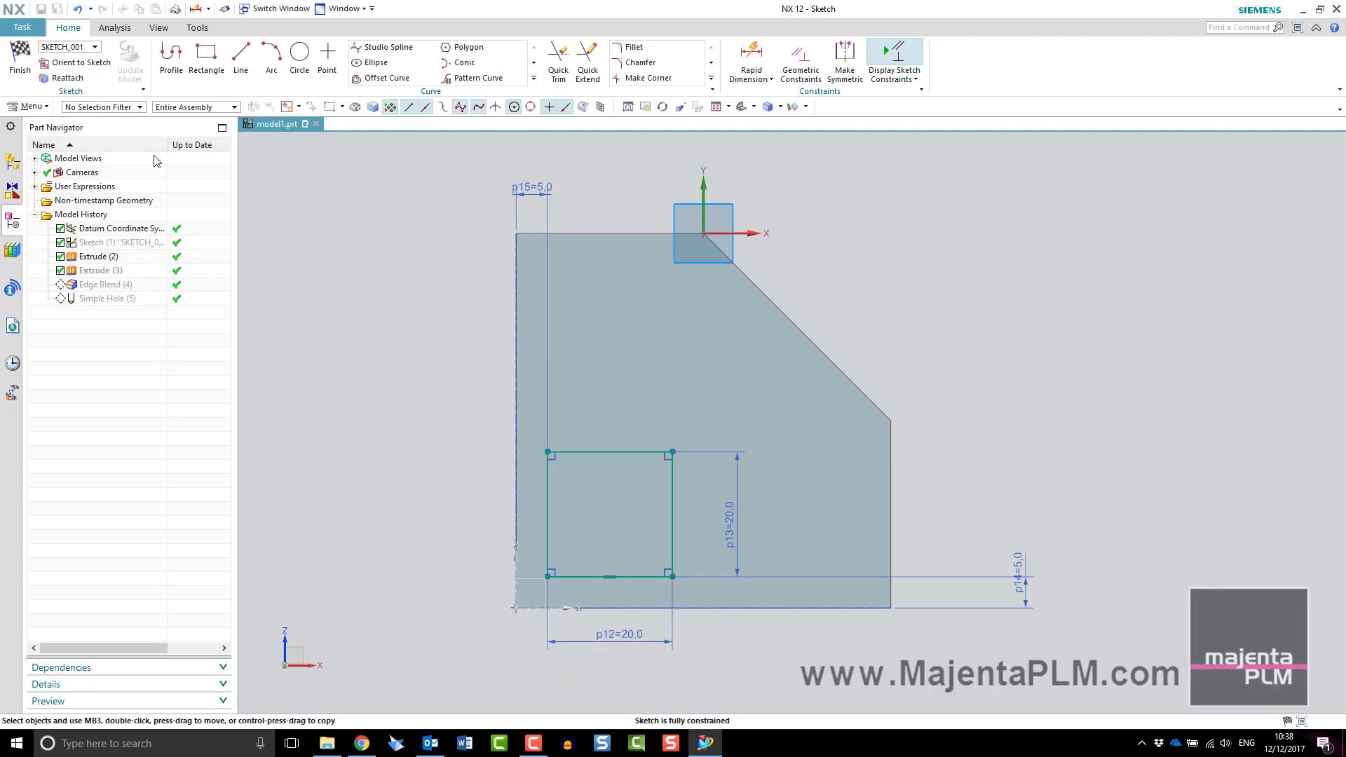
pyautogui.click(20, 58)
# - Confirm the updated pocket extrusion and show the File menu's Help options
pyautogui.click(393, 514)
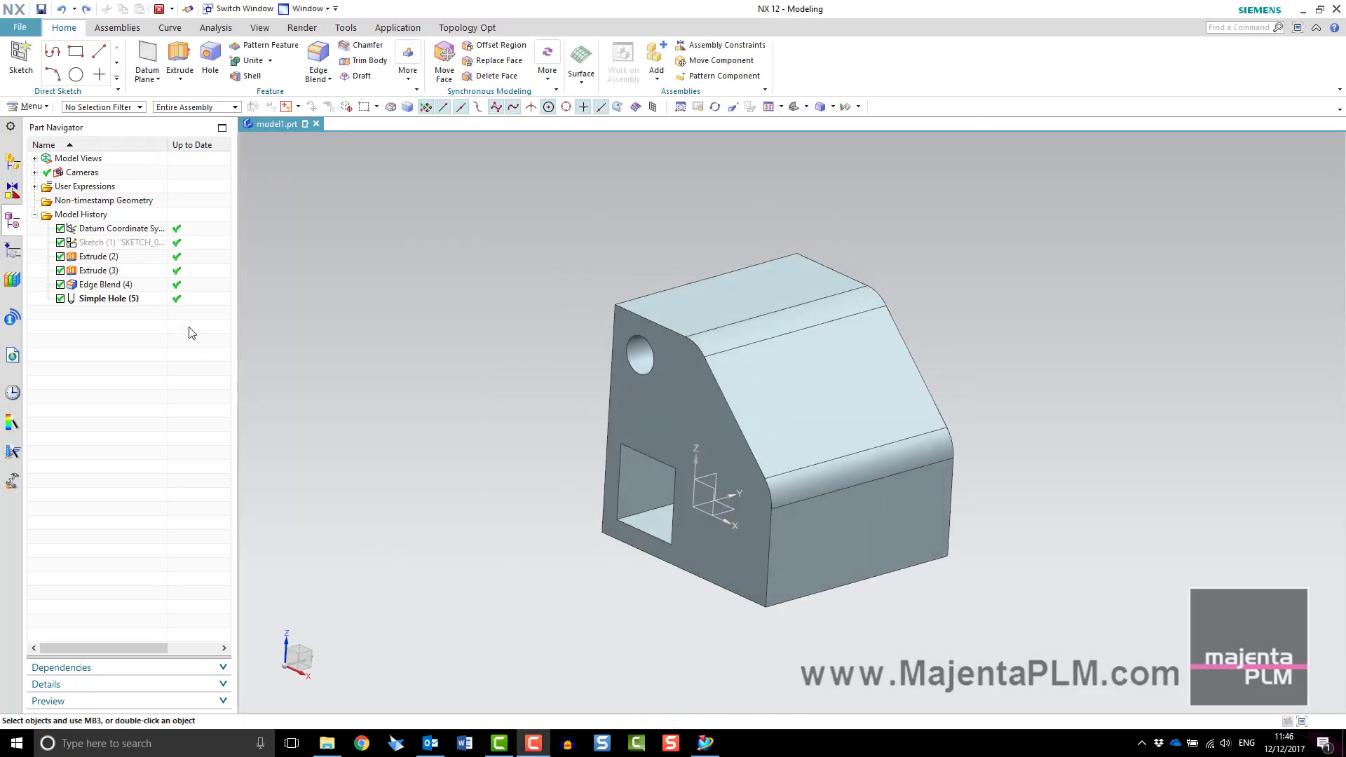
pyautogui.click(17, 28)
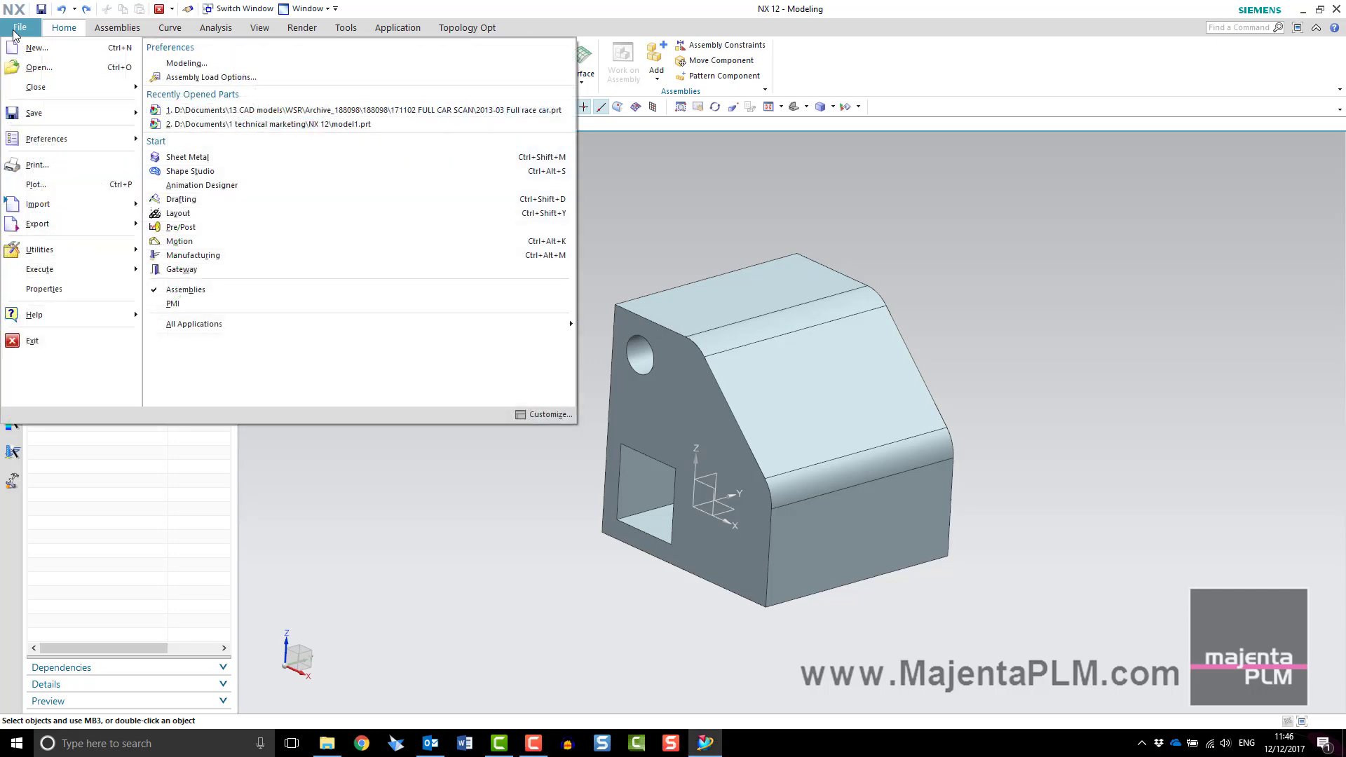
pyautogui.moveTo(21, 322)
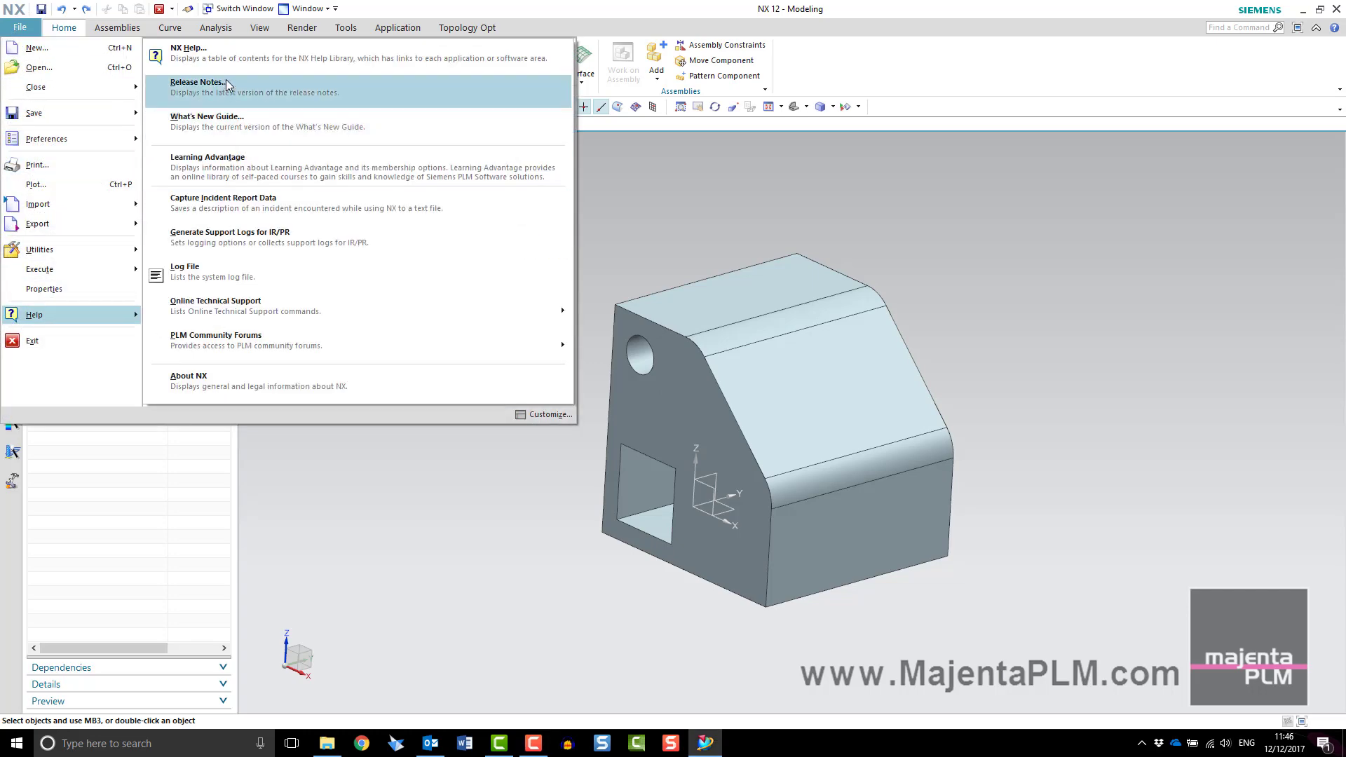